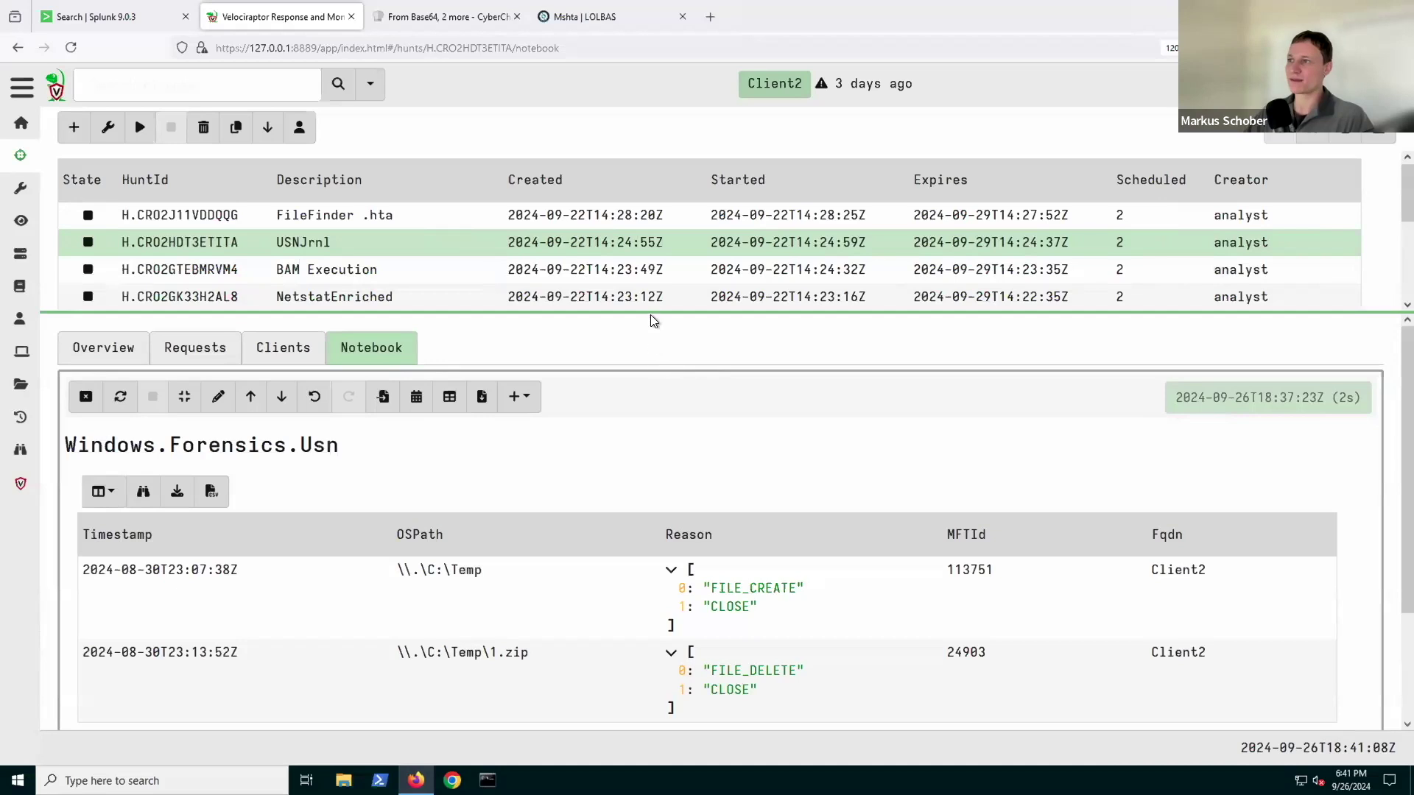
Open the Kape Targets Collection hunt from the hunt list and enlarge its details area
left_click_drag(652, 312, 654, 438)
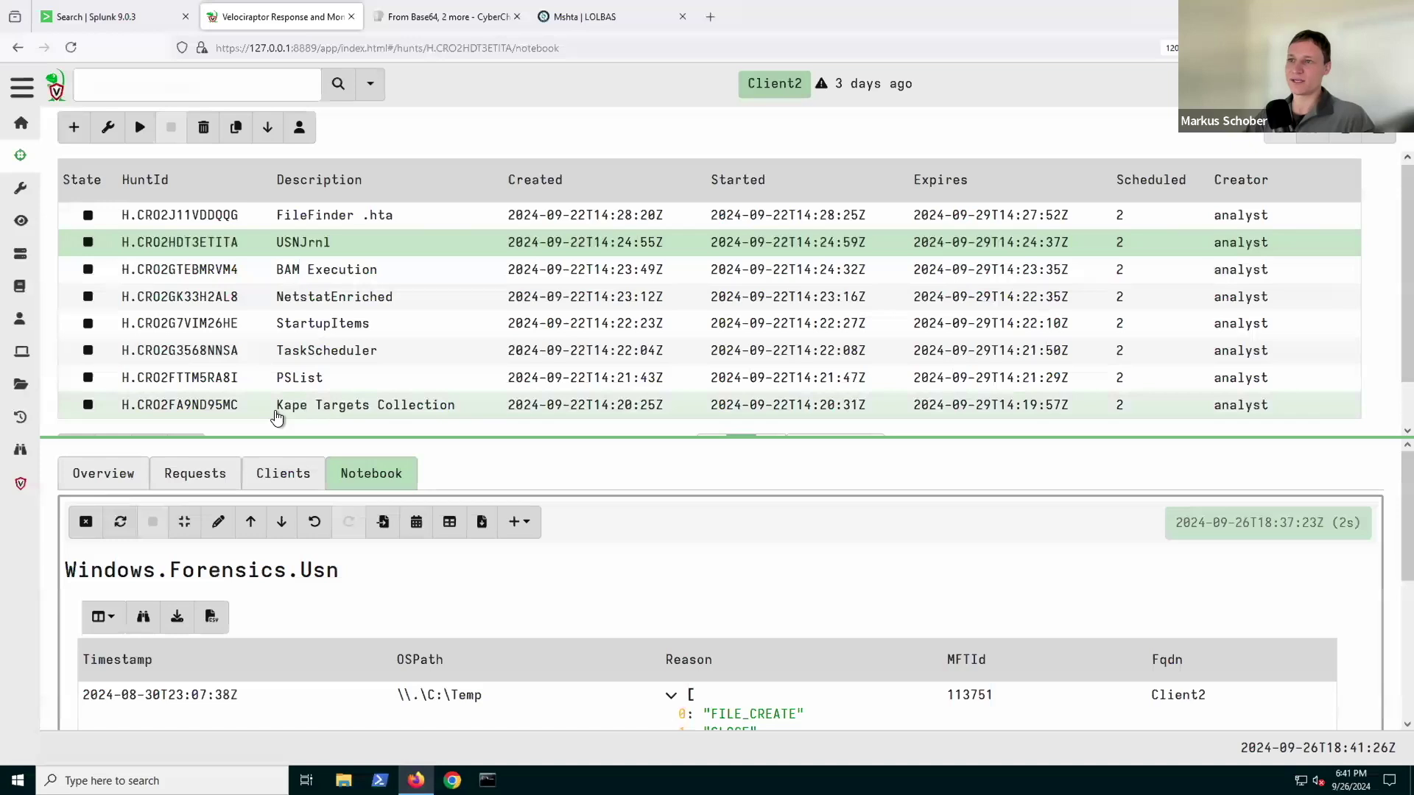
left_click(277, 414)
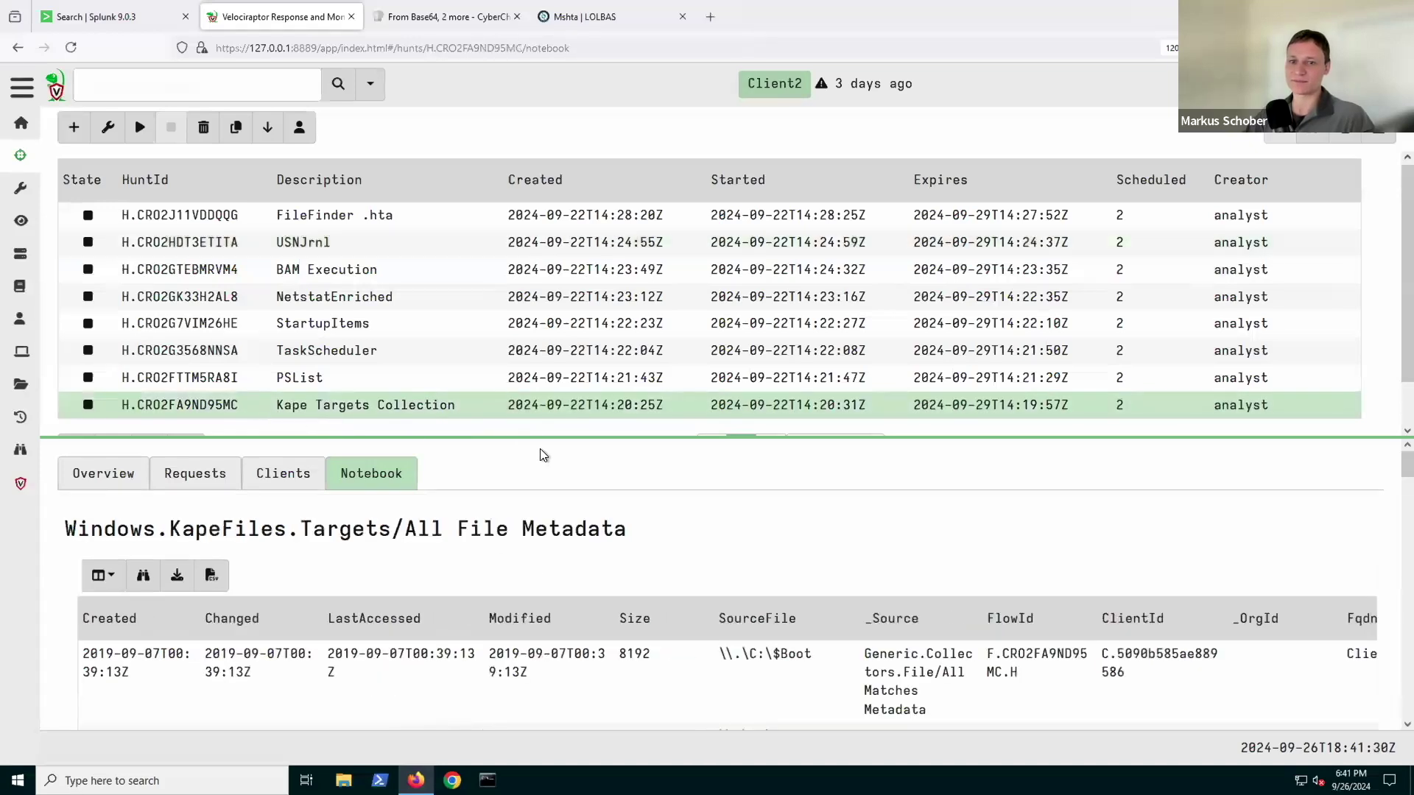
left_click_drag(578, 442, 465, 345)
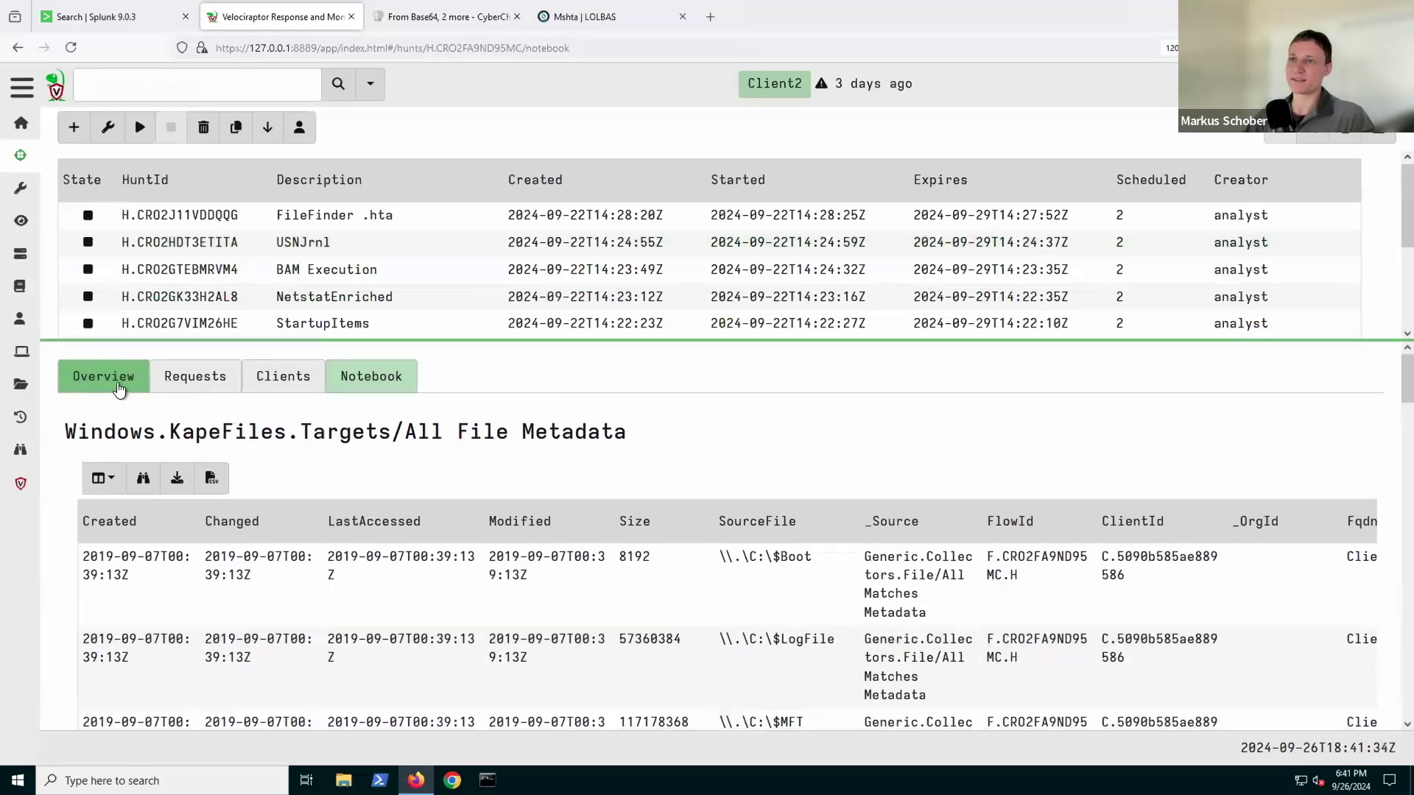
Review the hunt's overview and collection parameters, and the status and row total for its client
left_click(121, 391)
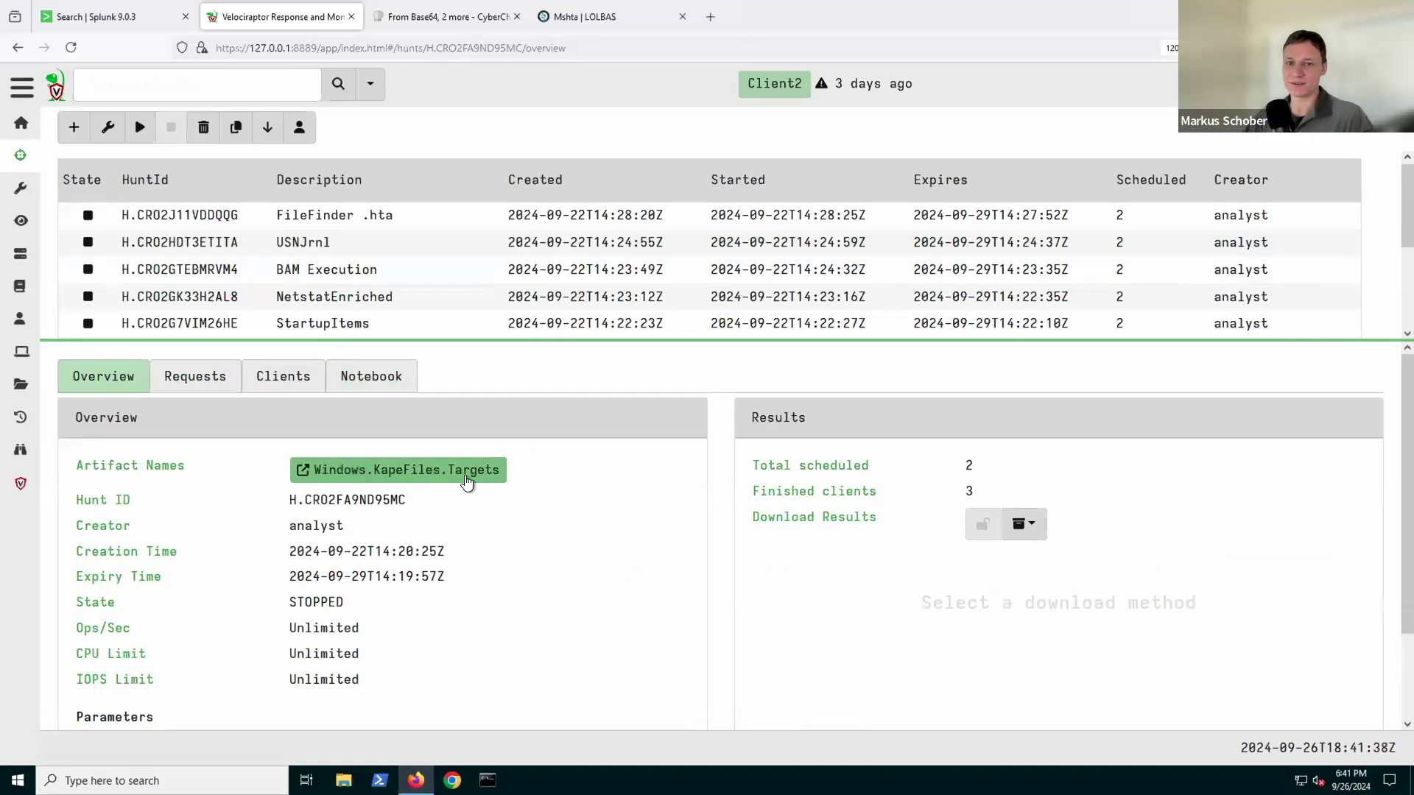
scroll(467, 483, "down", 2)
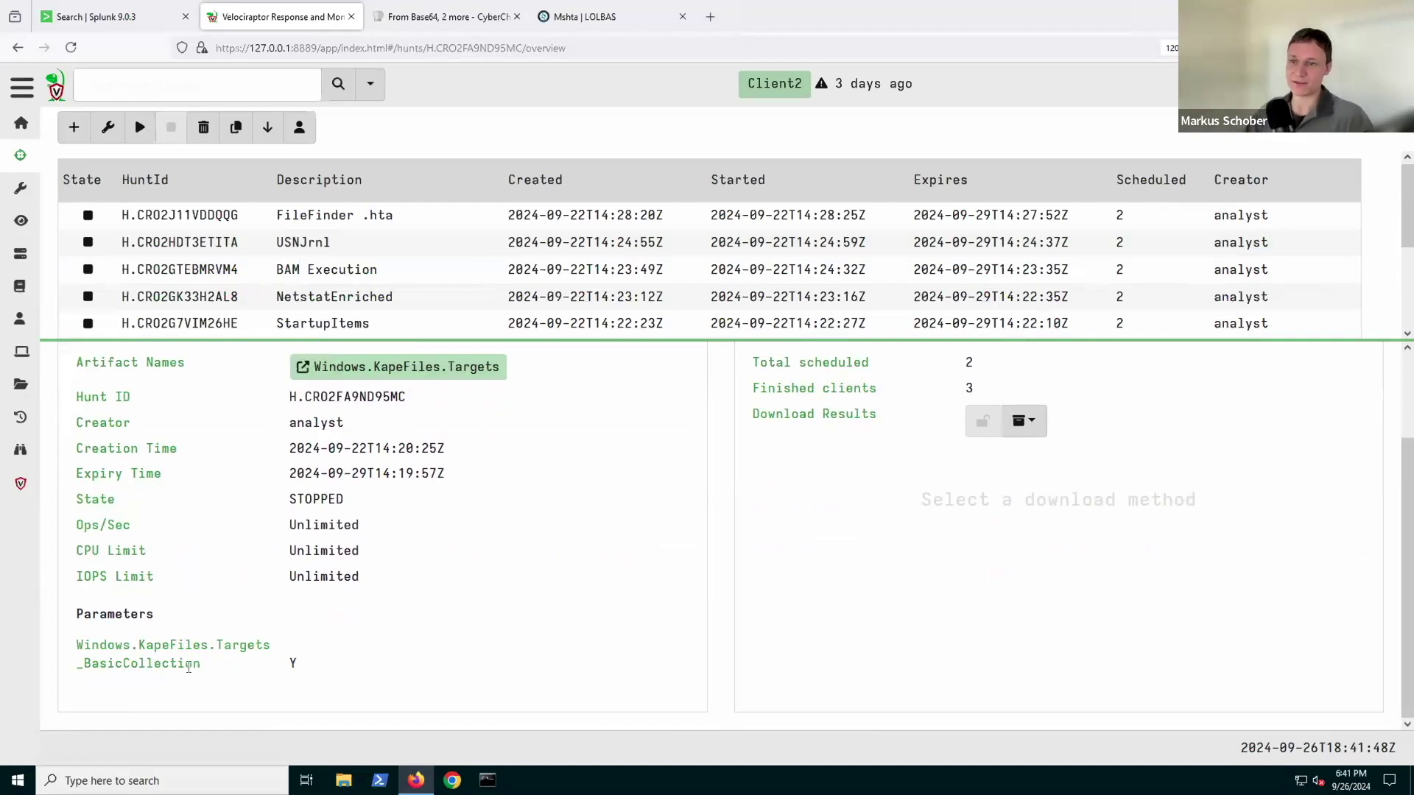
scroll(192, 667, "up", 2)
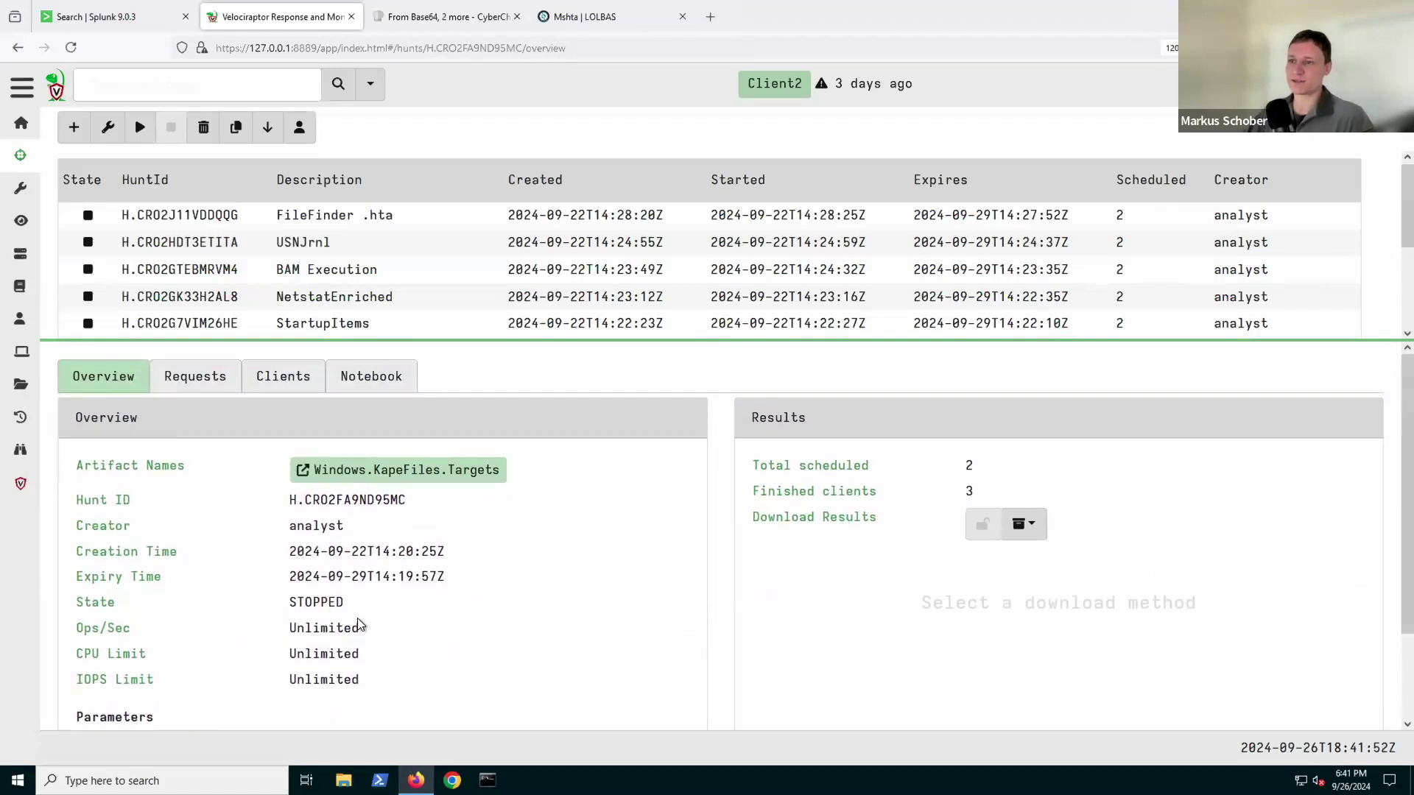
left_click(221, 381)
left_click(257, 385)
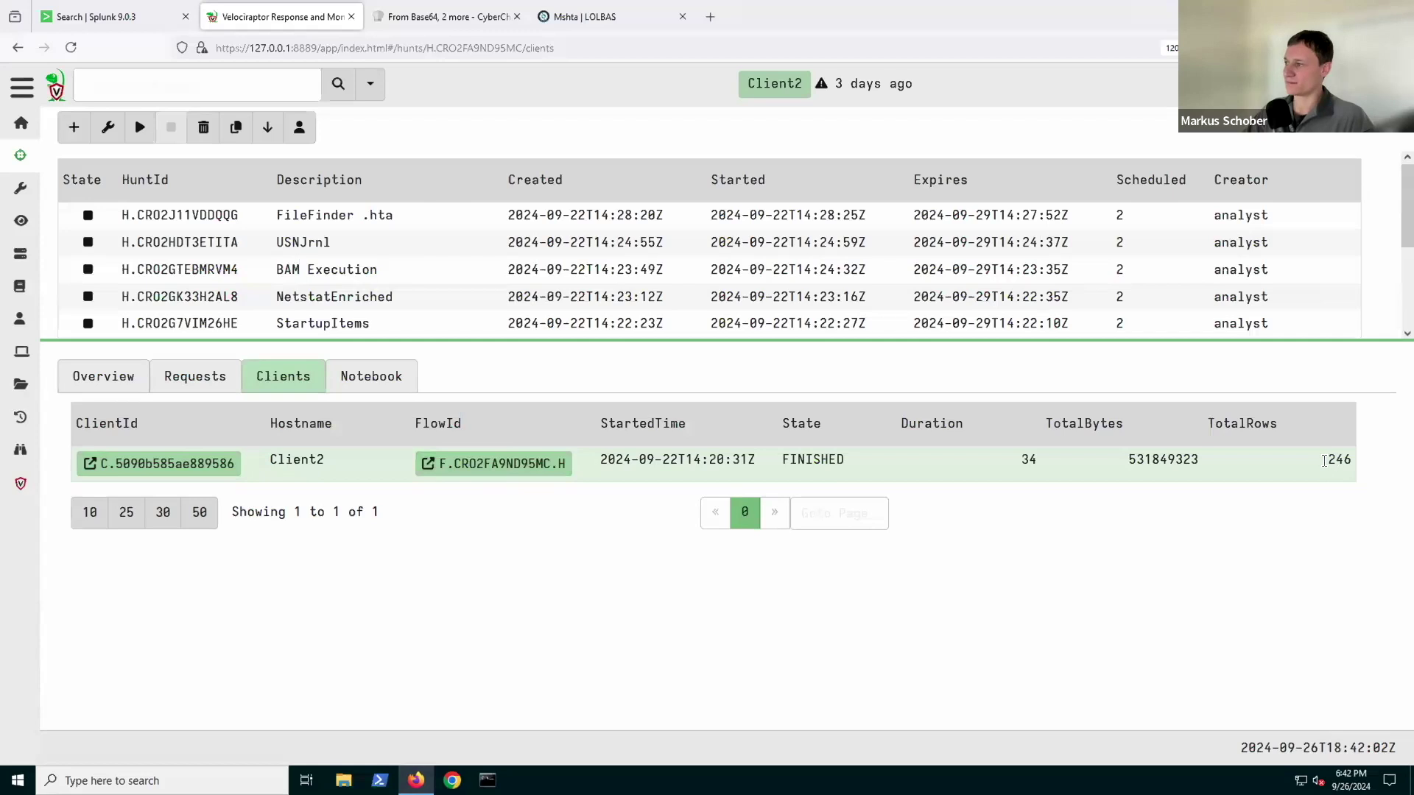
left_click_drag(1320, 462, 1348, 459)
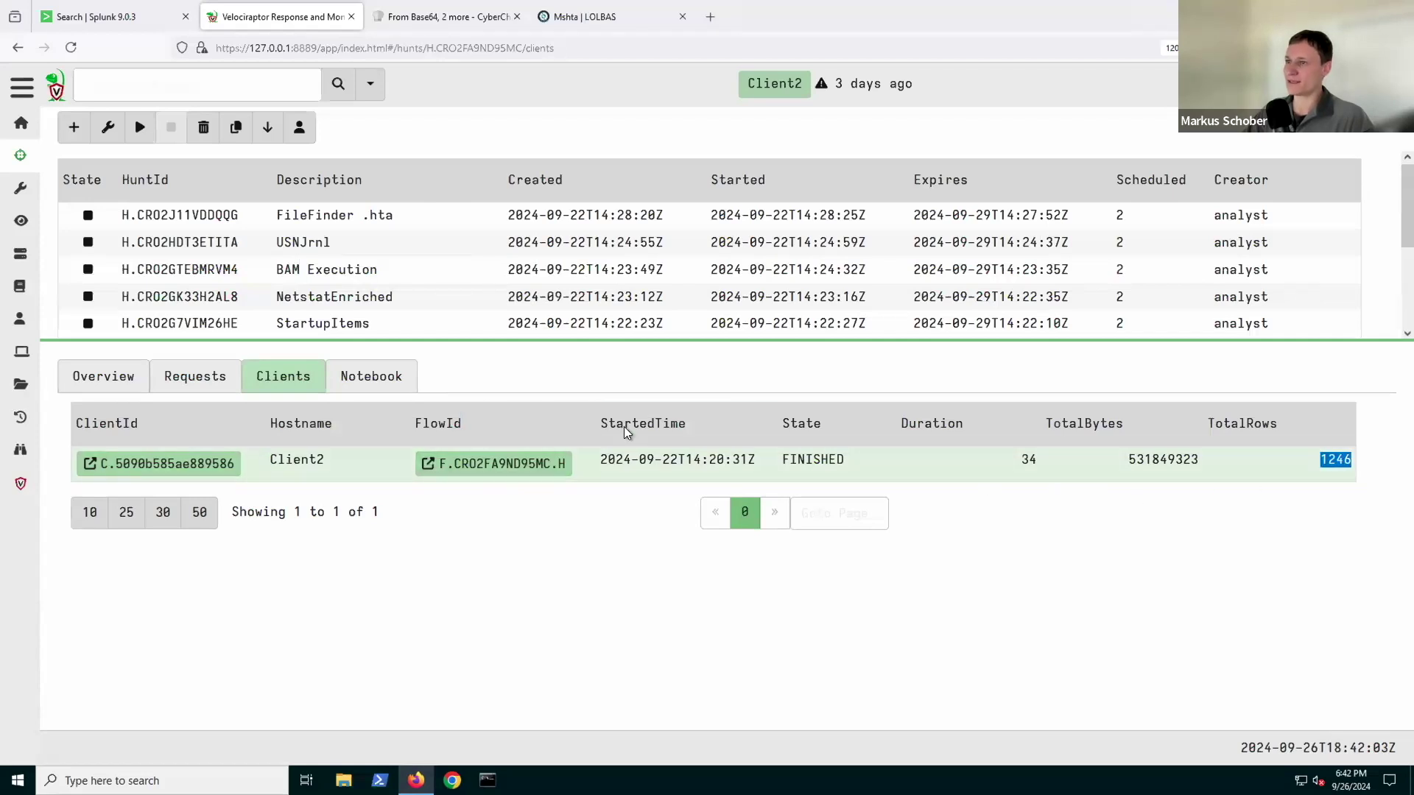
Examine the collected source files in the hunt notebook's All File Metadata table
left_click(382, 380)
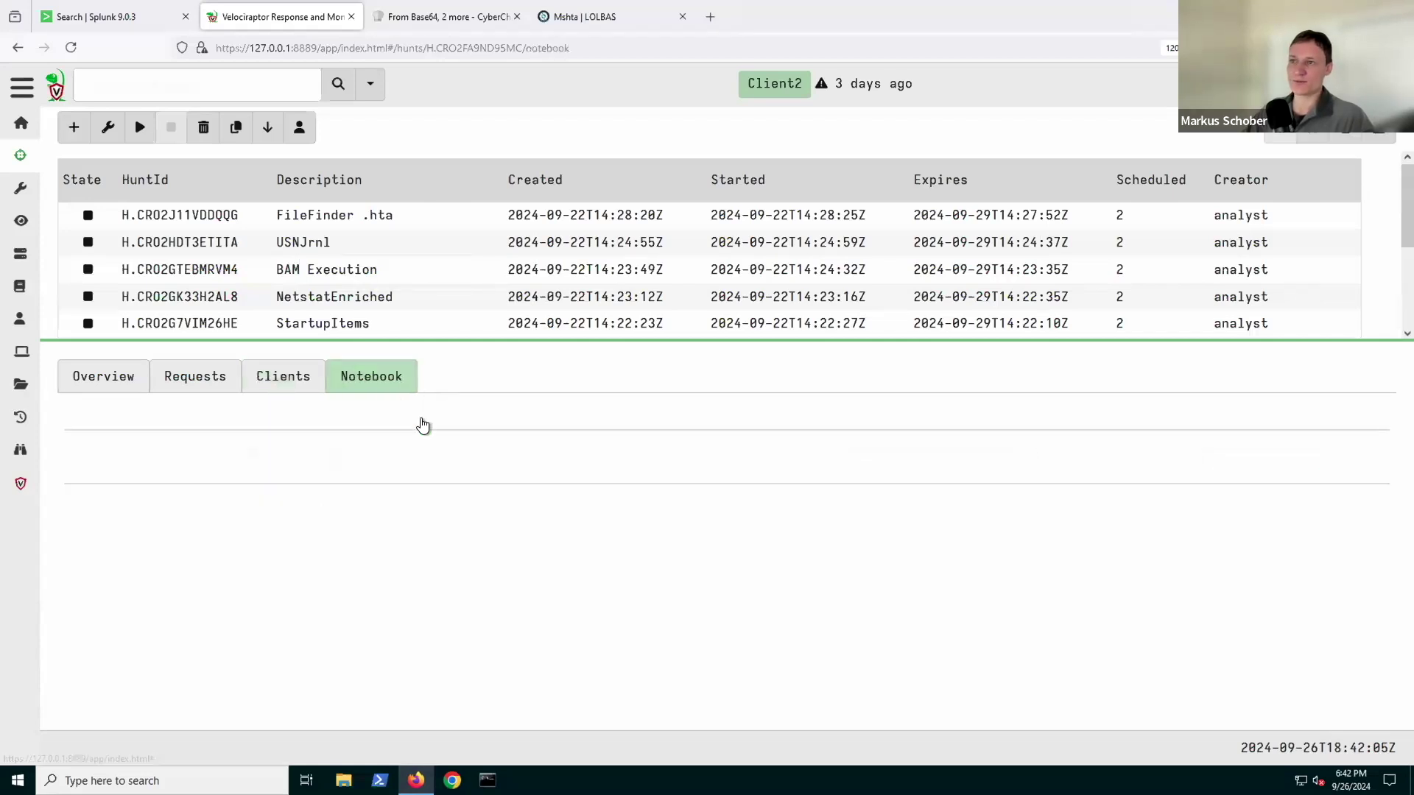
scroll(673, 570, "down", 2)
scroll(673, 571, "down", 1)
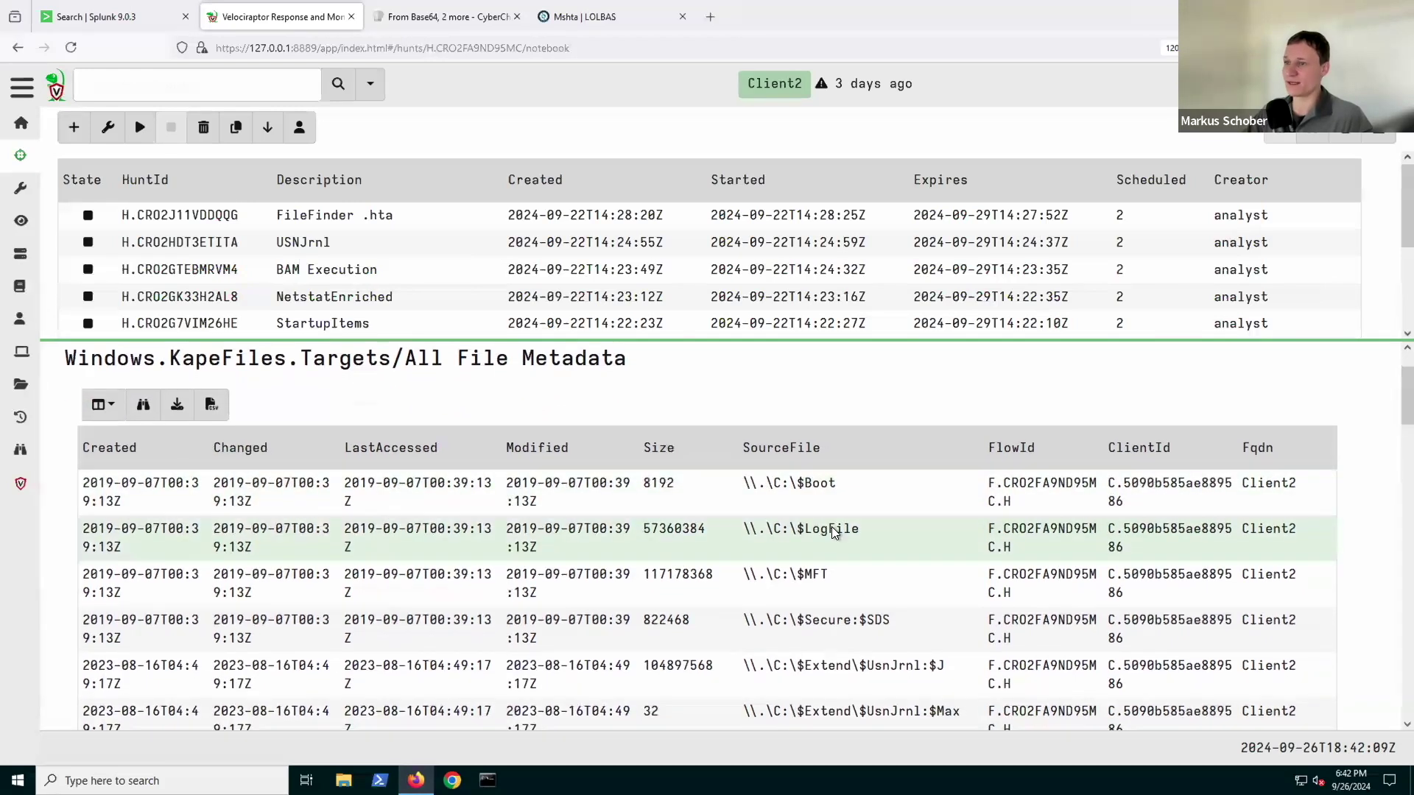
scroll(832, 530, "down", 1)
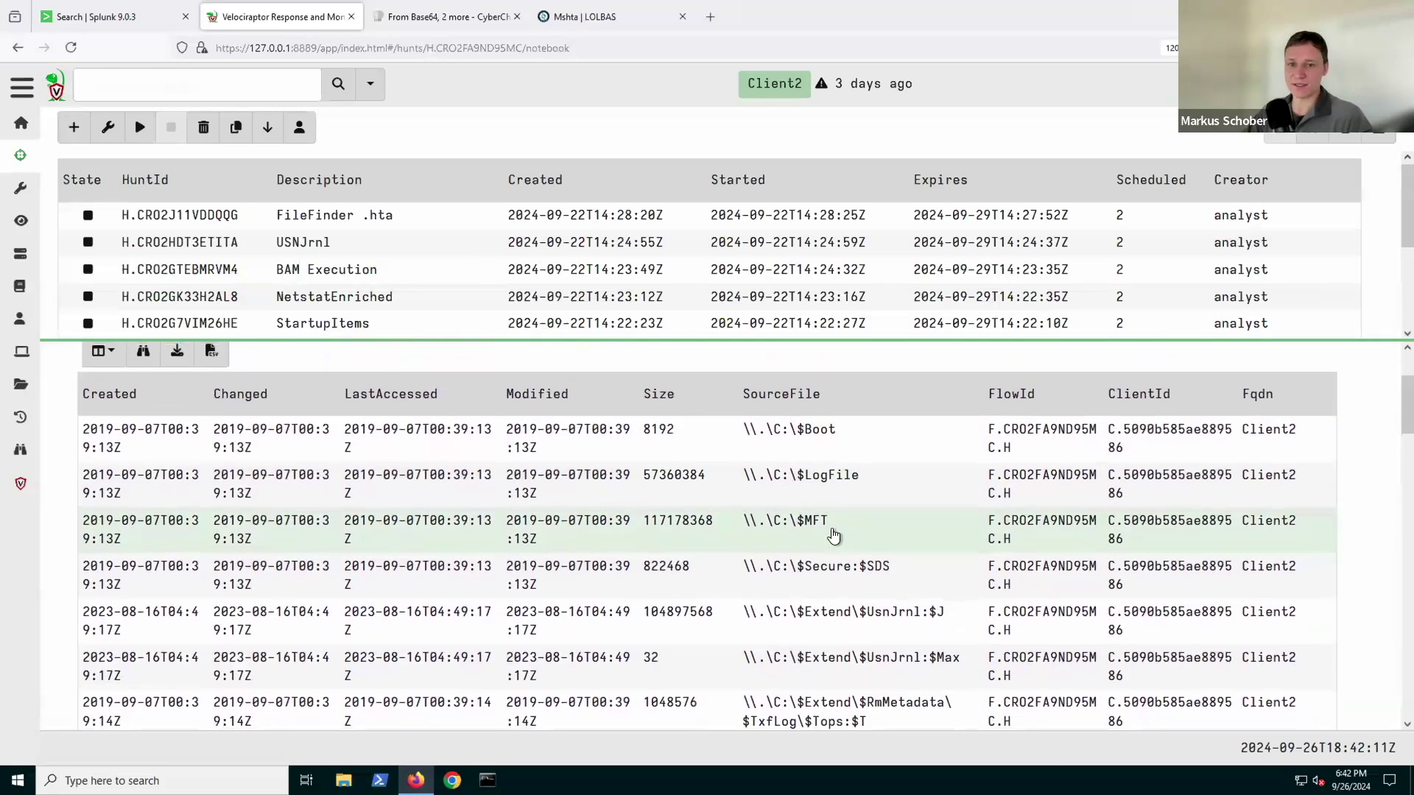
scroll(832, 530, "up", 2)
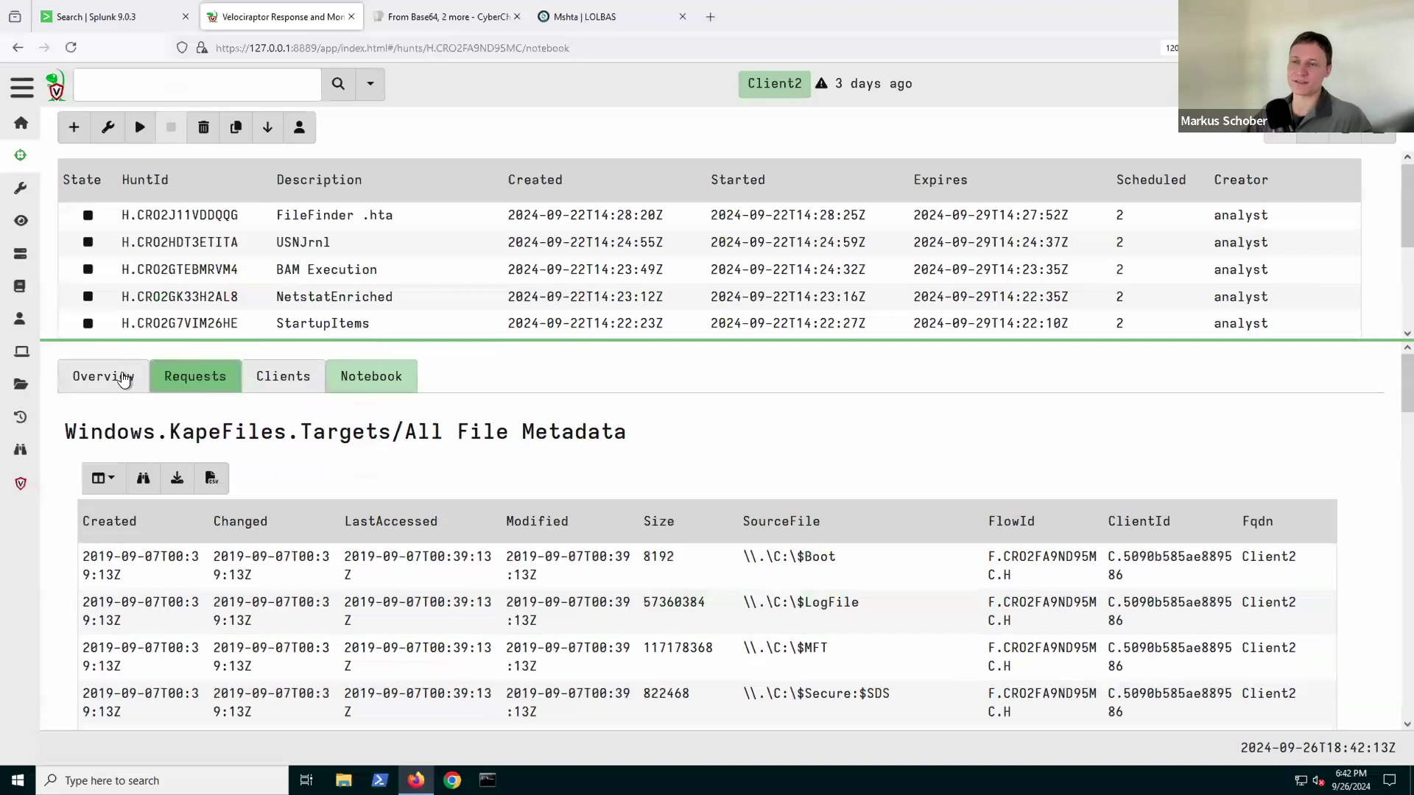
Generate a Full Download of the hunt results from its overview and check the archive's size
left_click(107, 376)
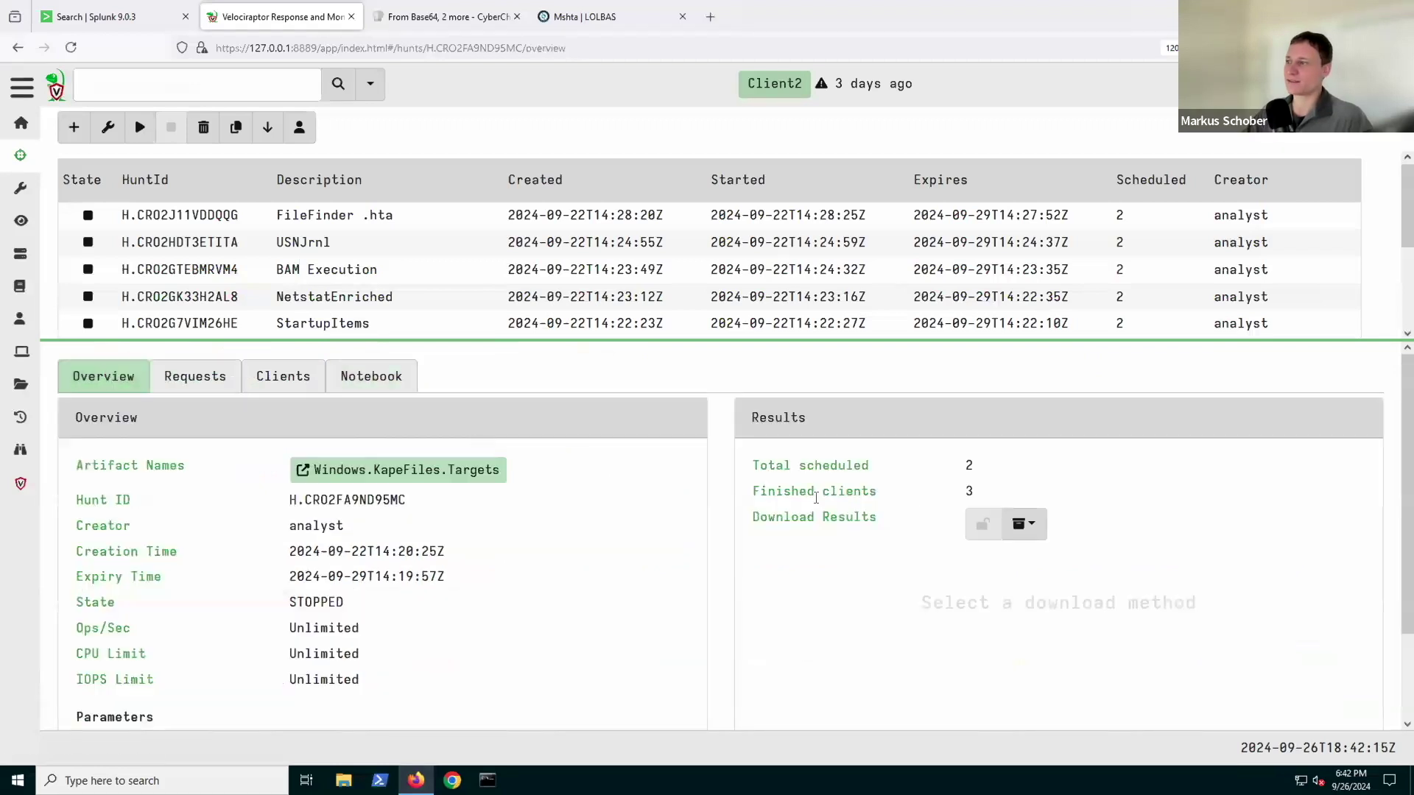
left_click(1018, 529)
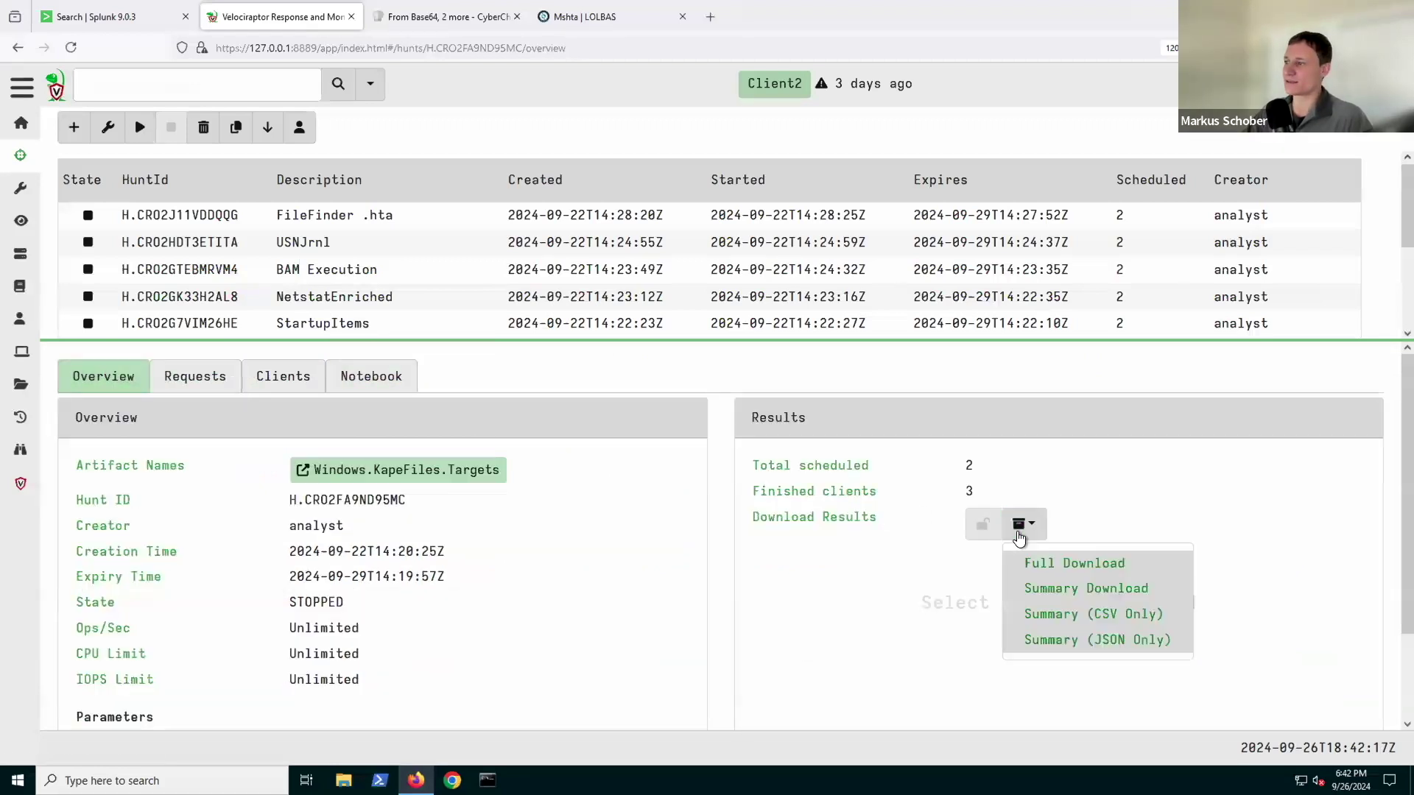
left_click(1045, 564)
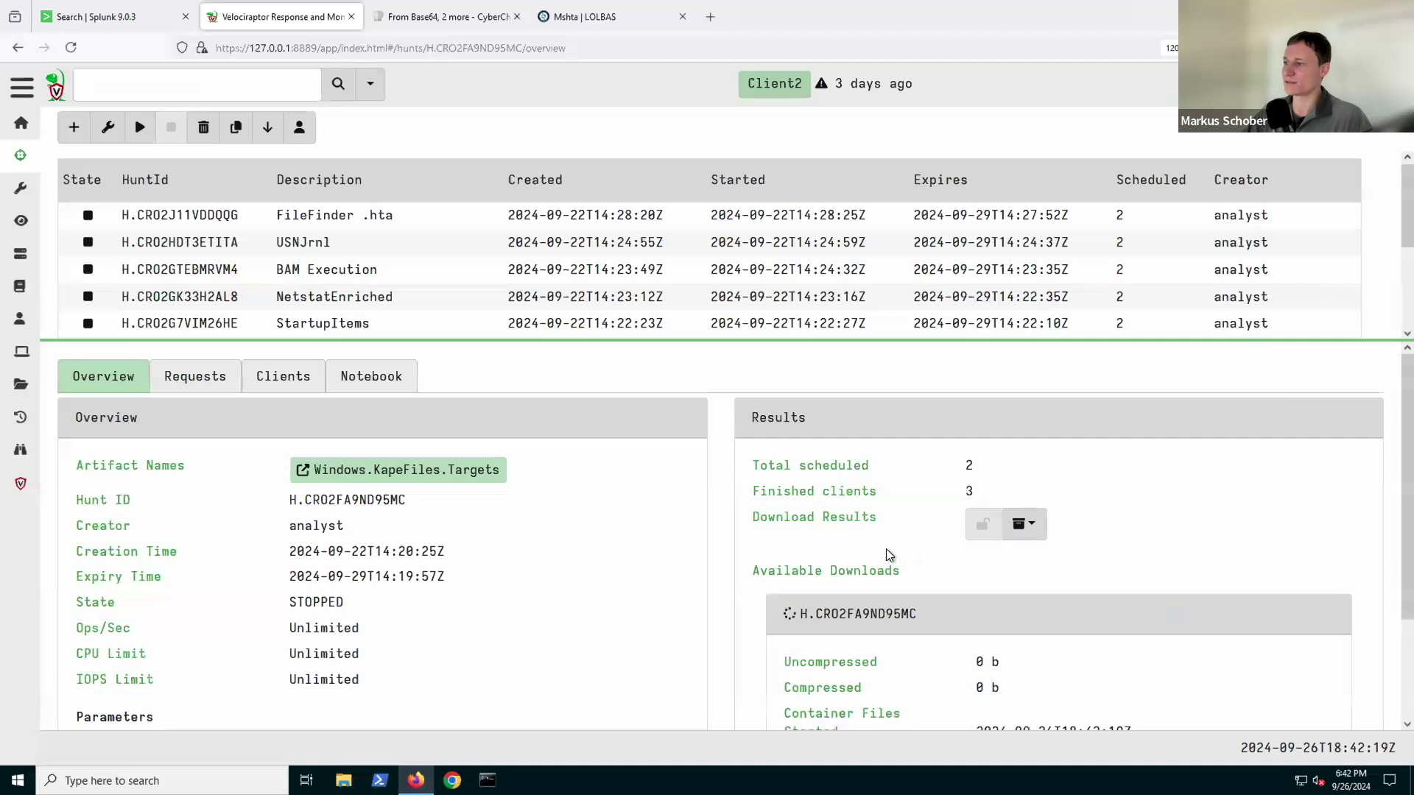
scroll(891, 557, "down", 2)
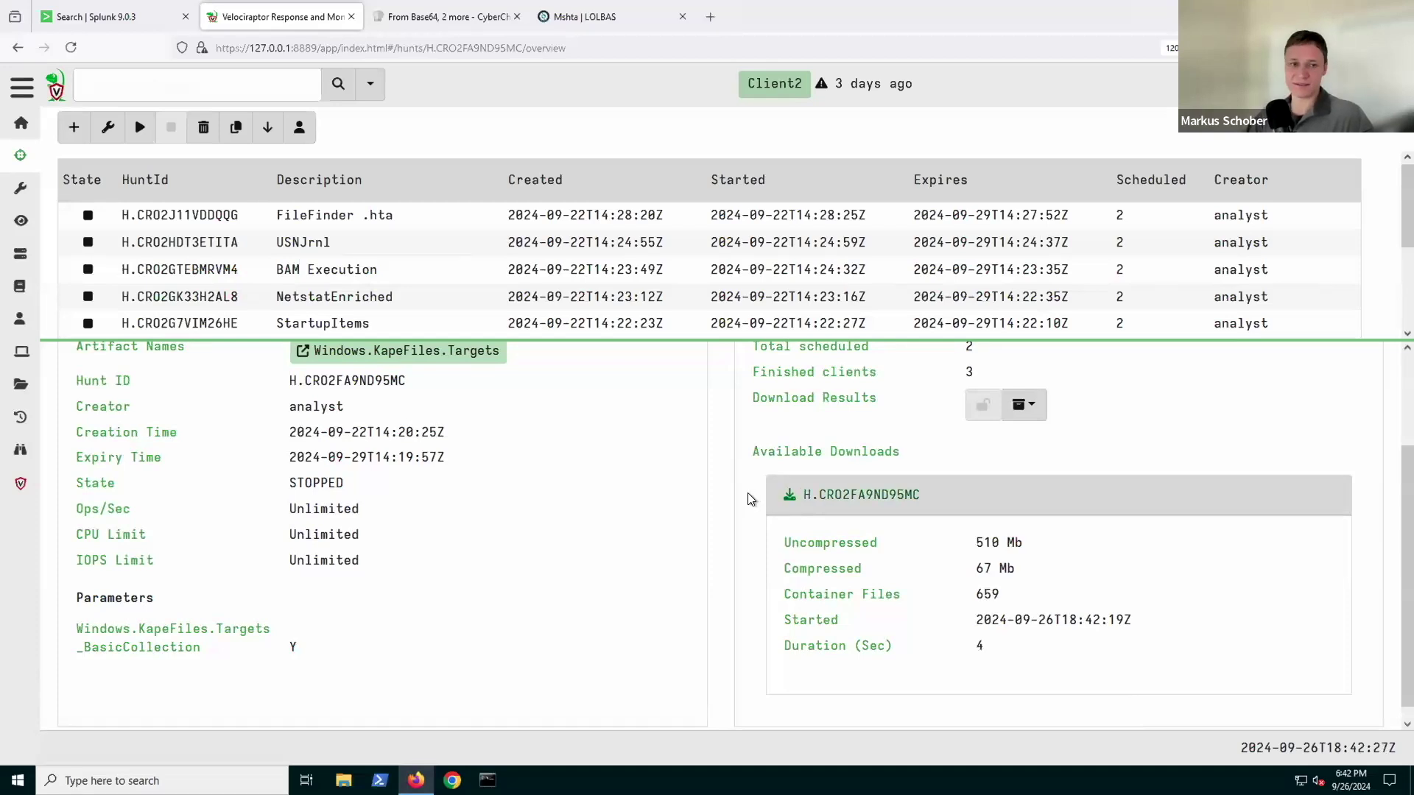
left_click_drag(1029, 547, 985, 544)
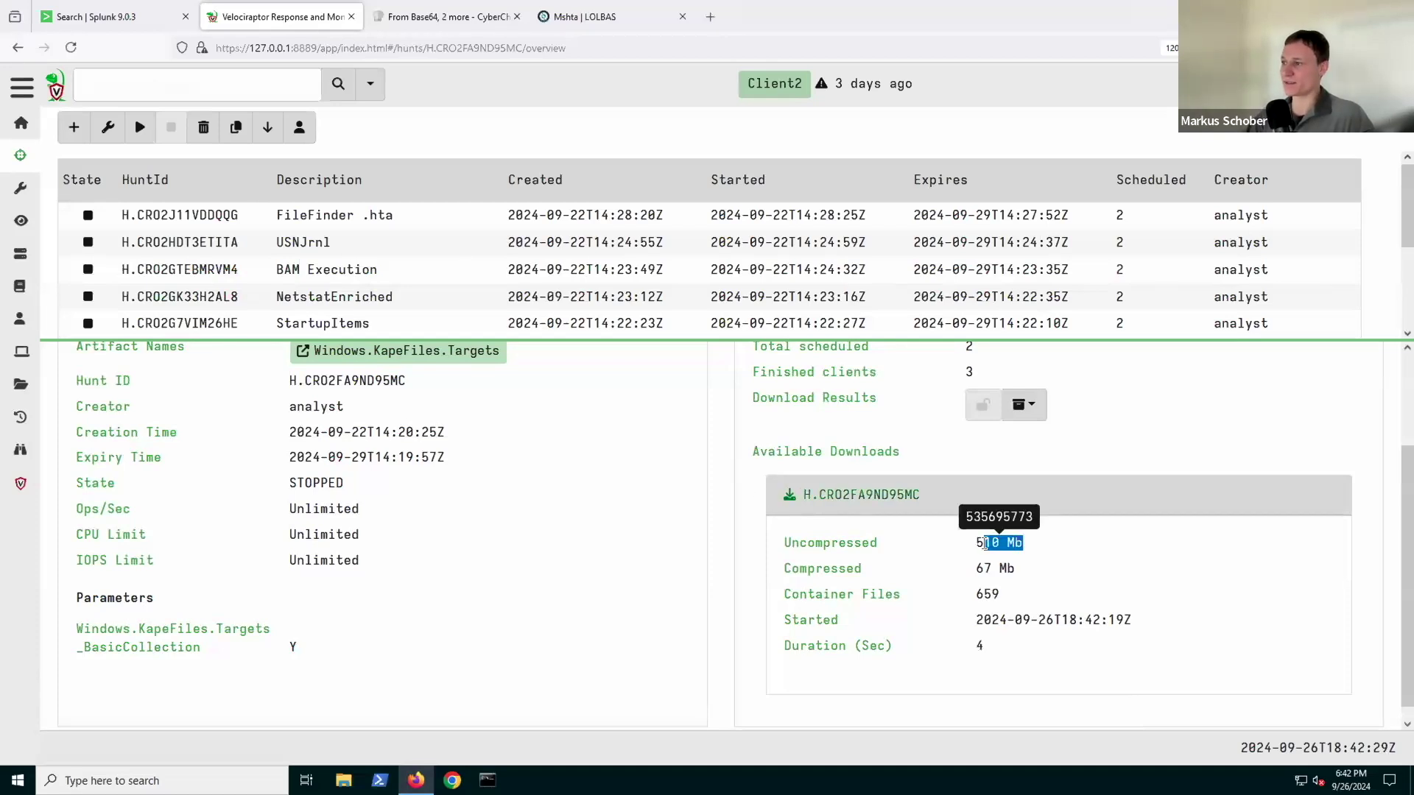
left_click(1022, 557)
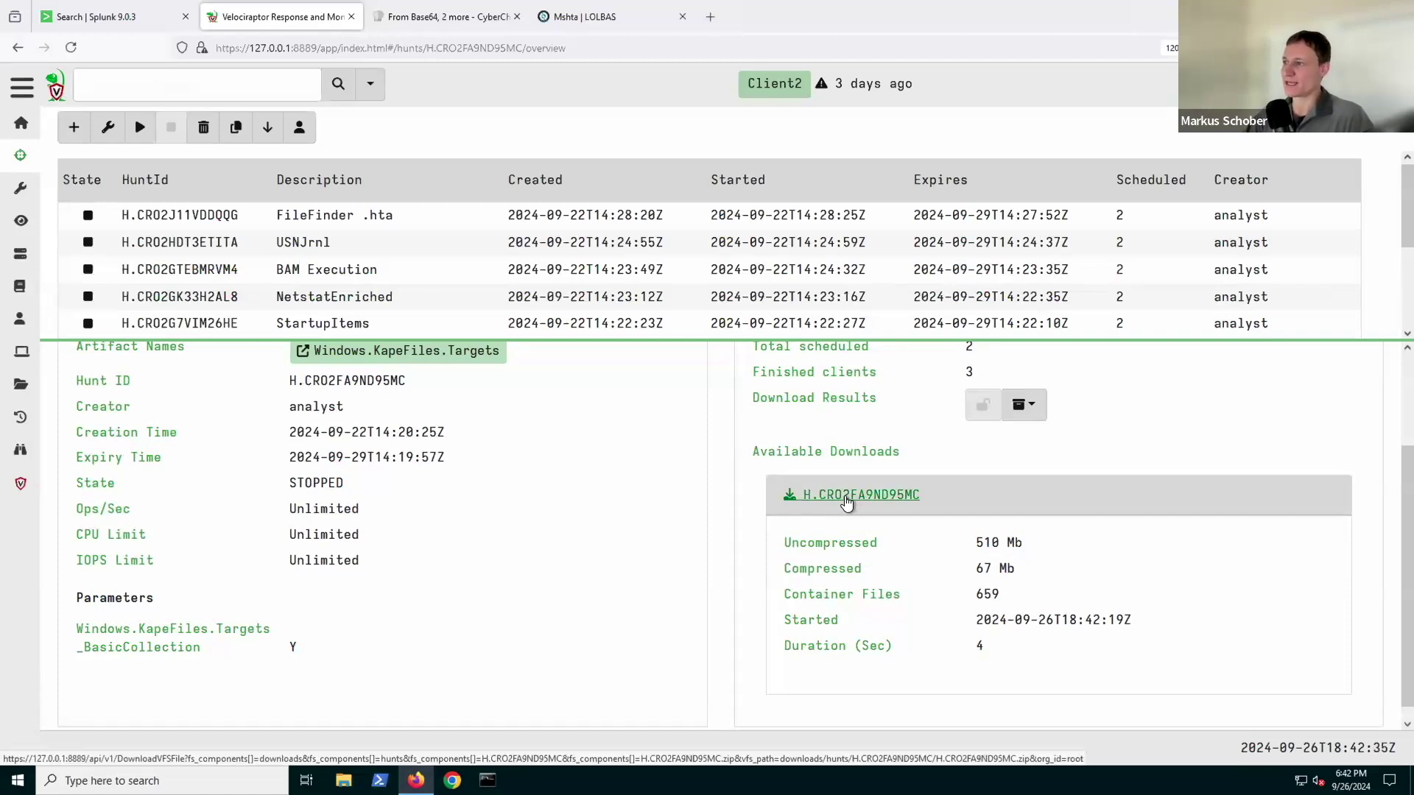
Download the generated hunt archive, show it in its folder and try to open it
left_click(814, 501)
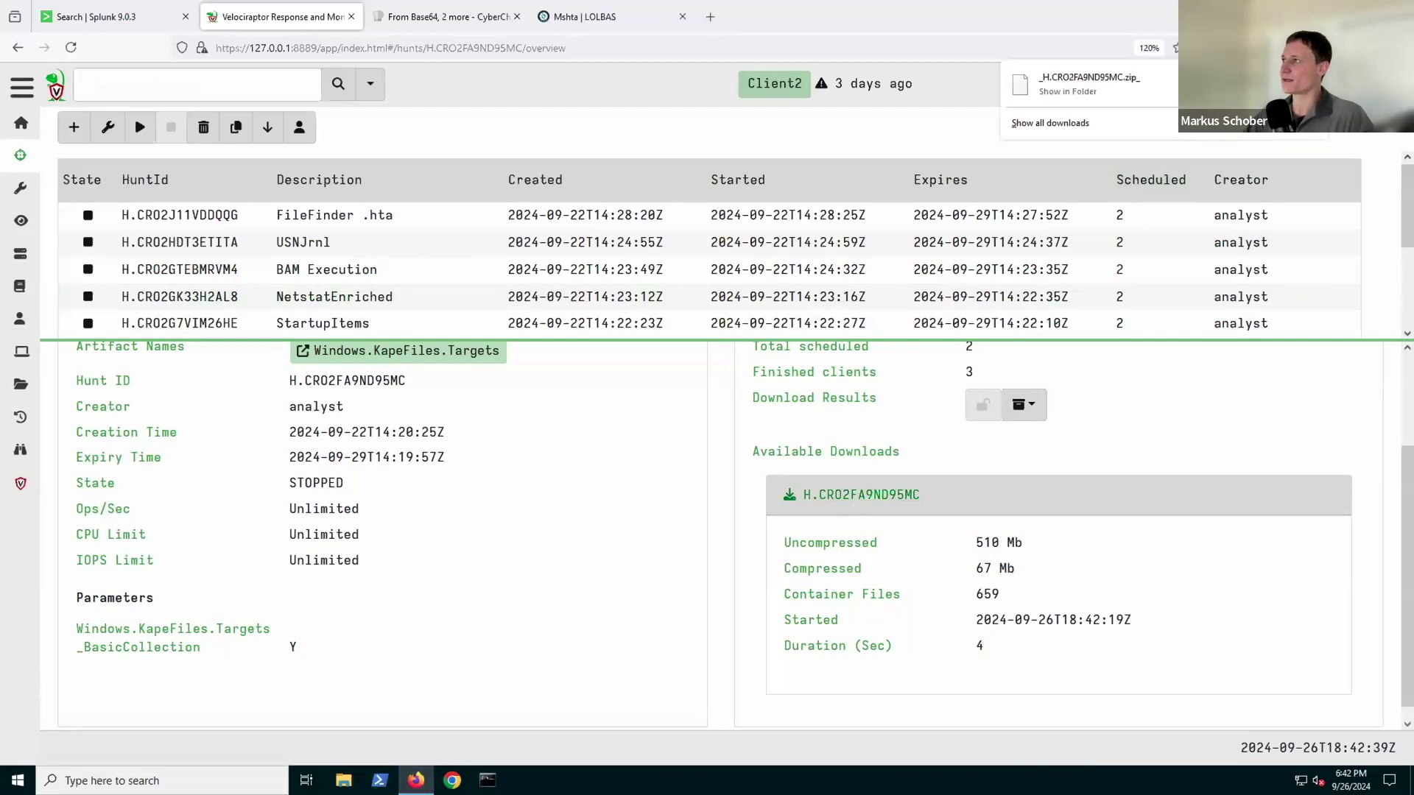
left_click(1067, 92)
double_click(797, 297)
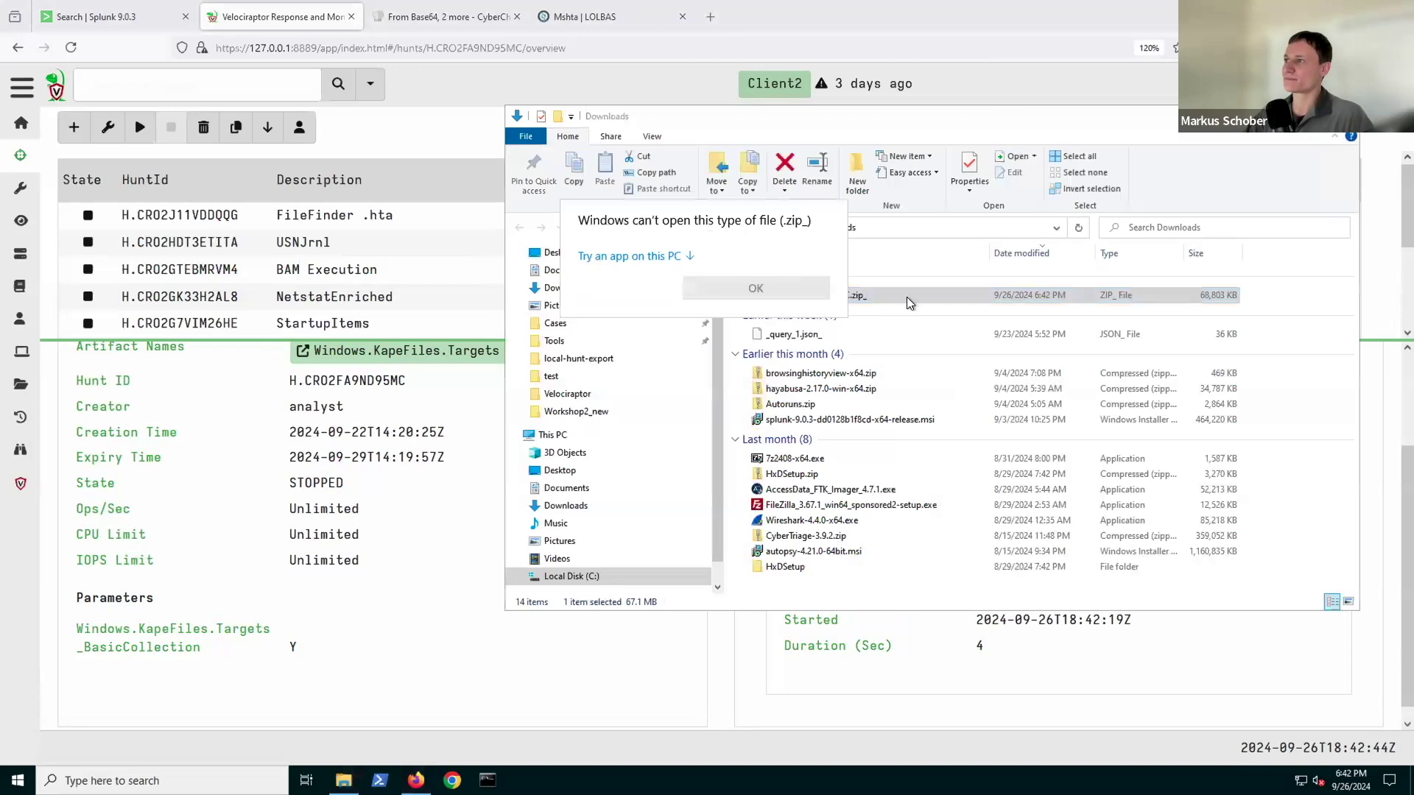
Rename the downloaded archive to _H.CRO2FA9ND95MC.zip, accepting the change of file extension
key("Escape")
left_click(861, 296)
key("End")
key("BackSpace")
key("Return")
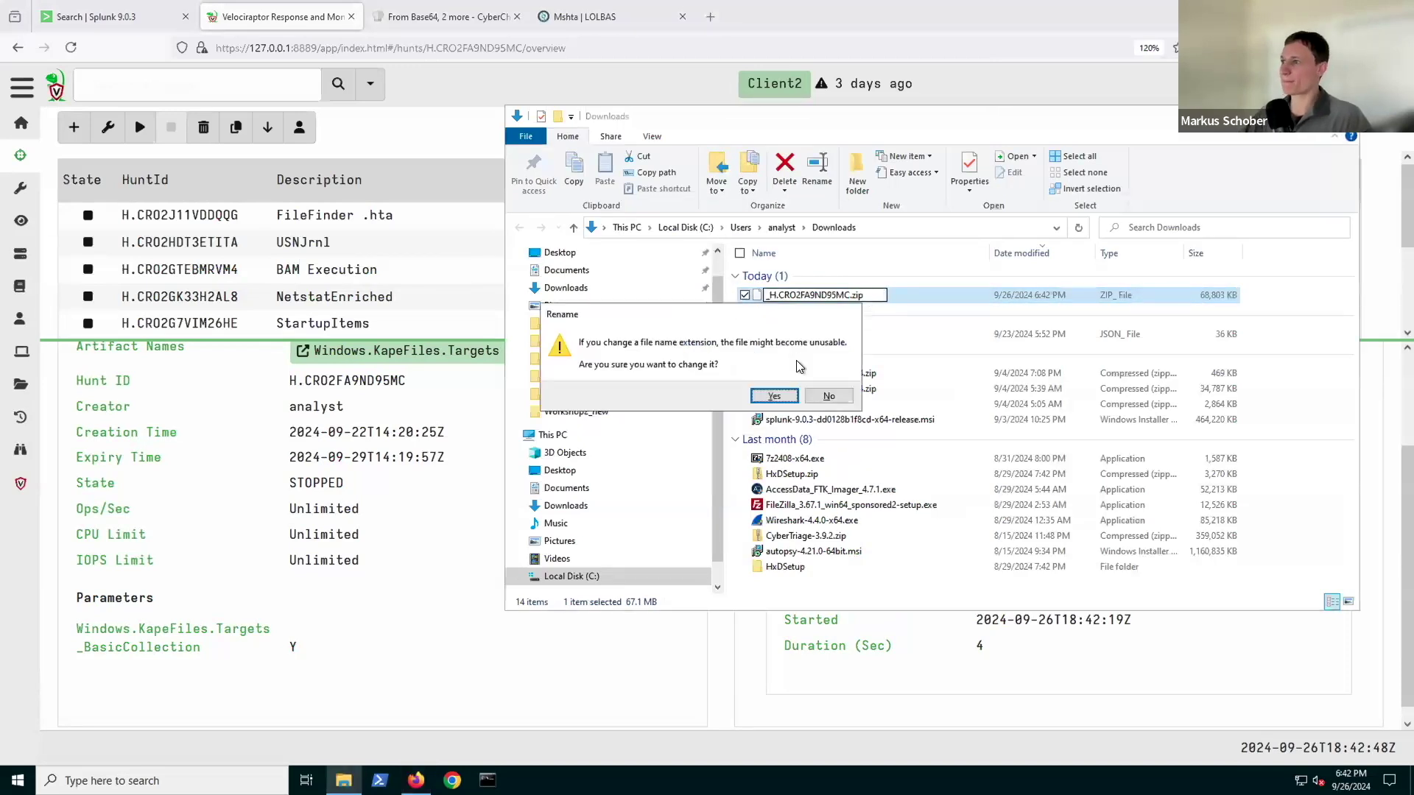
left_click(771, 395)
Browse the archive's client folder, checking the results folder and the collected NTFS files under uploads
double_click(852, 296)
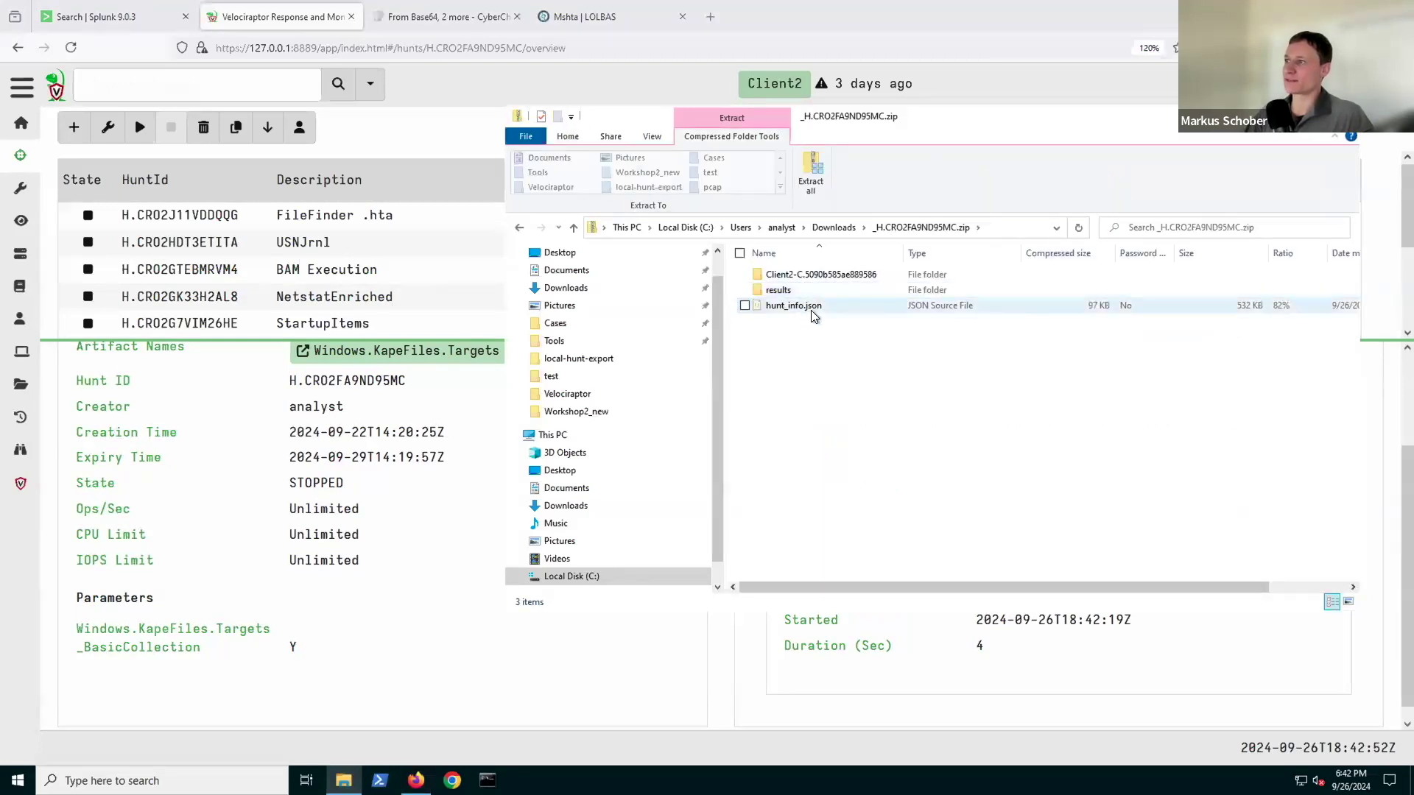
double_click(800, 276)
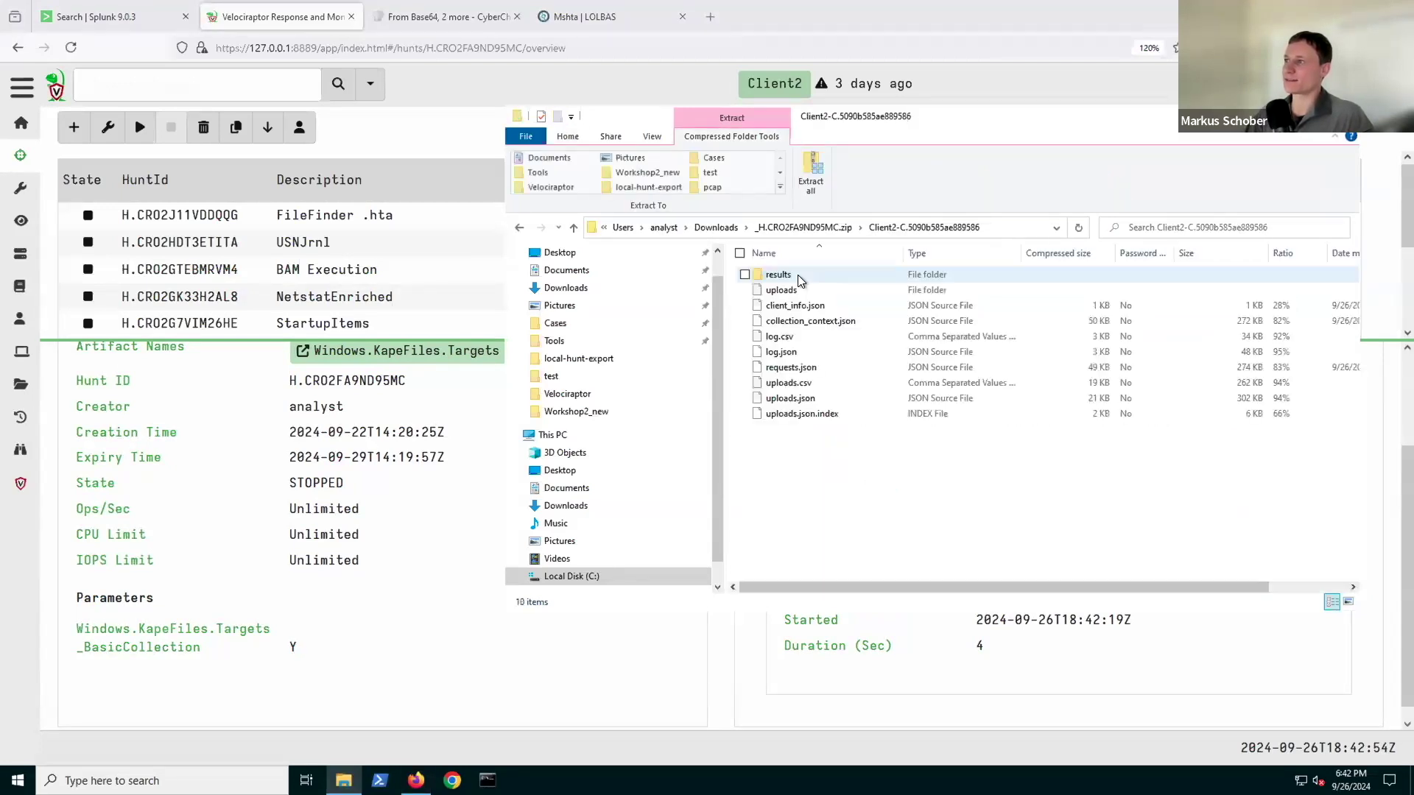
double_click(801, 277)
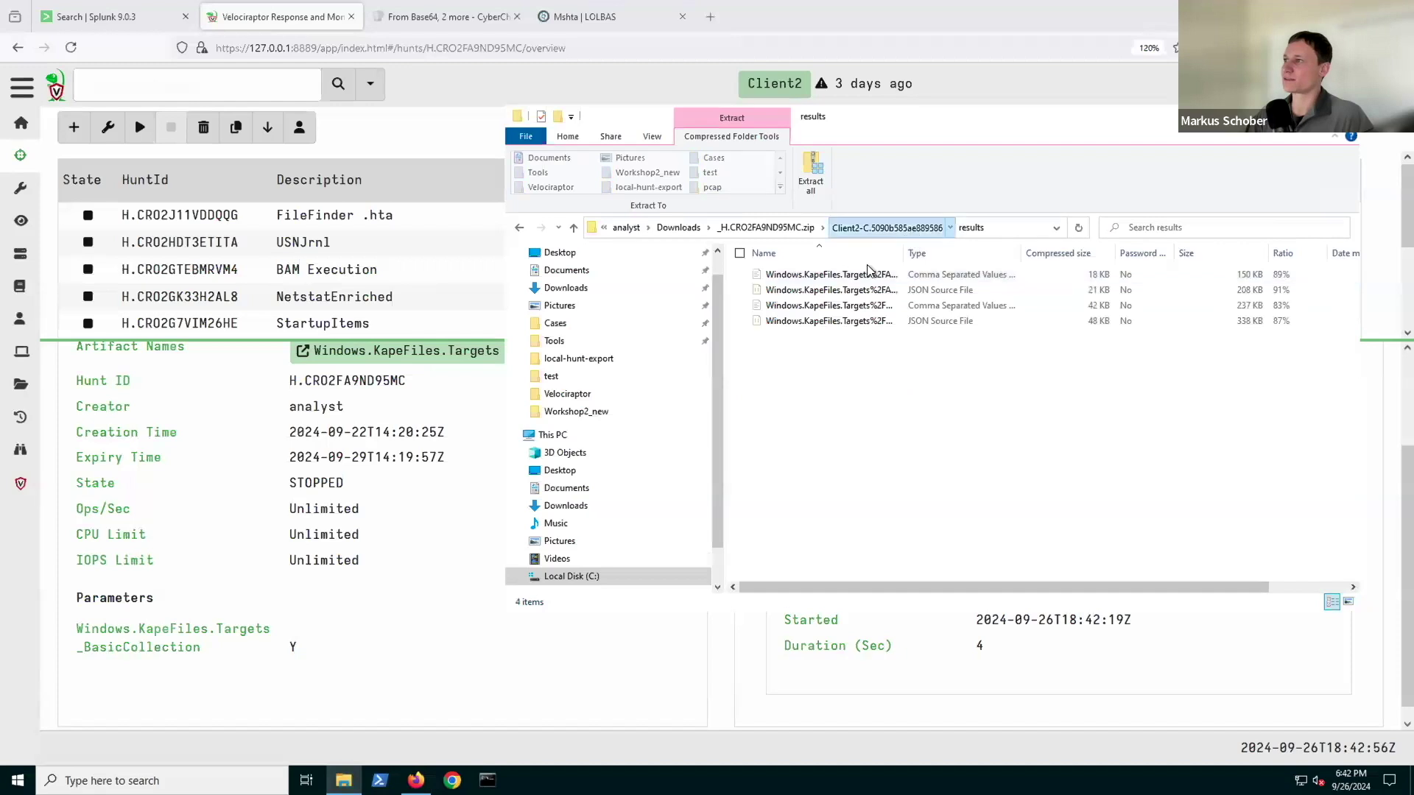
double_click(791, 290)
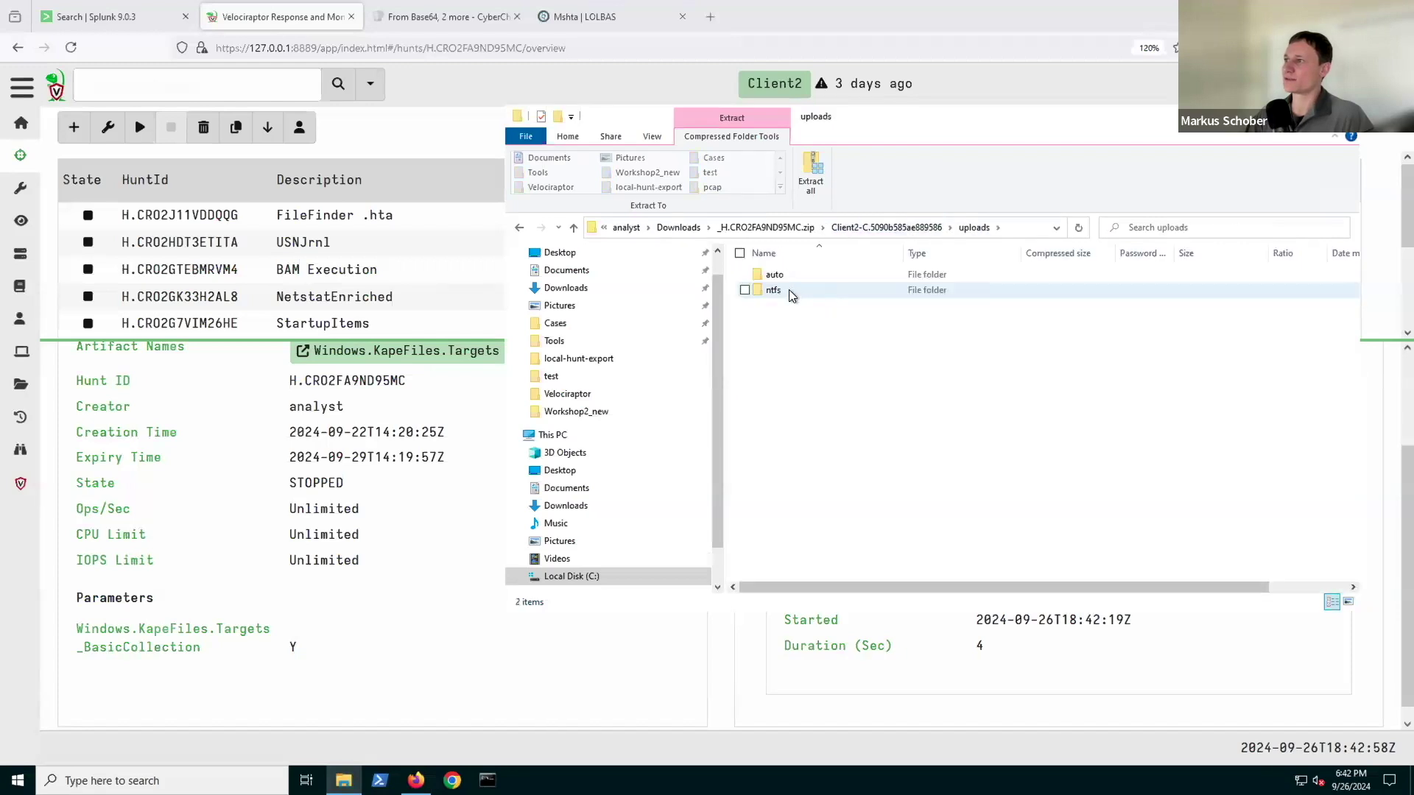
double_click(790, 292)
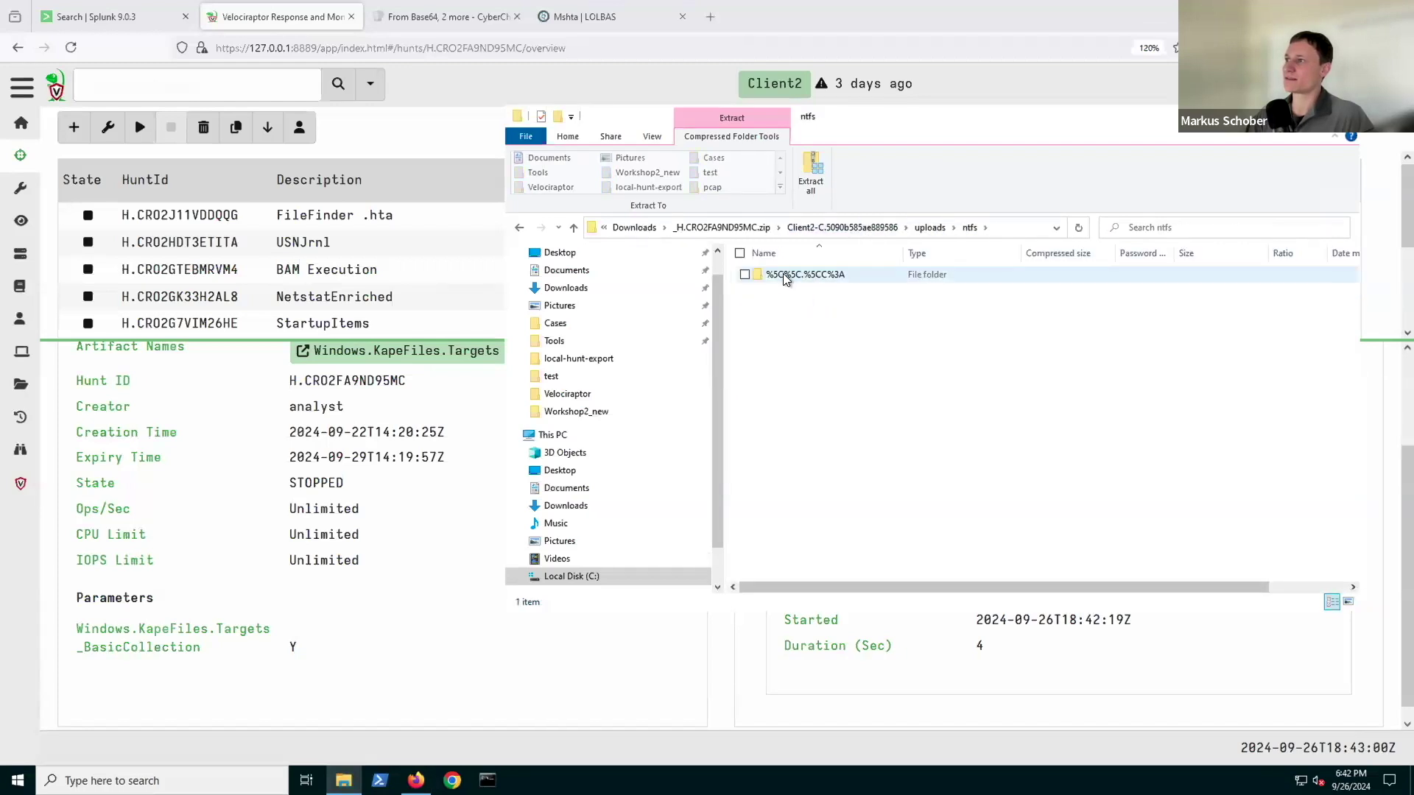
left_click(810, 281)
double_click(822, 283)
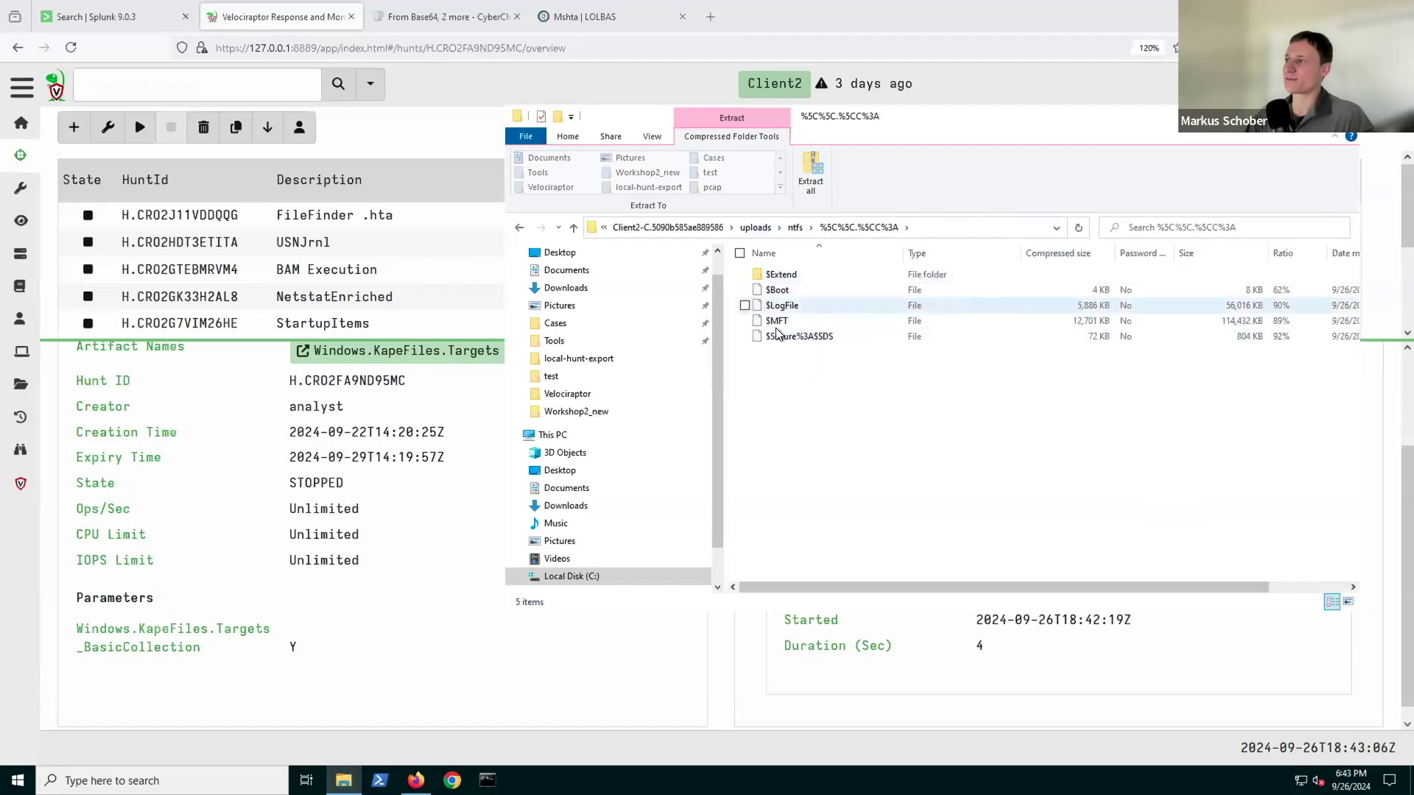
Go back to the archive's root folder, and switch to the hunt overview in Velociraptor
left_click(685, 228)
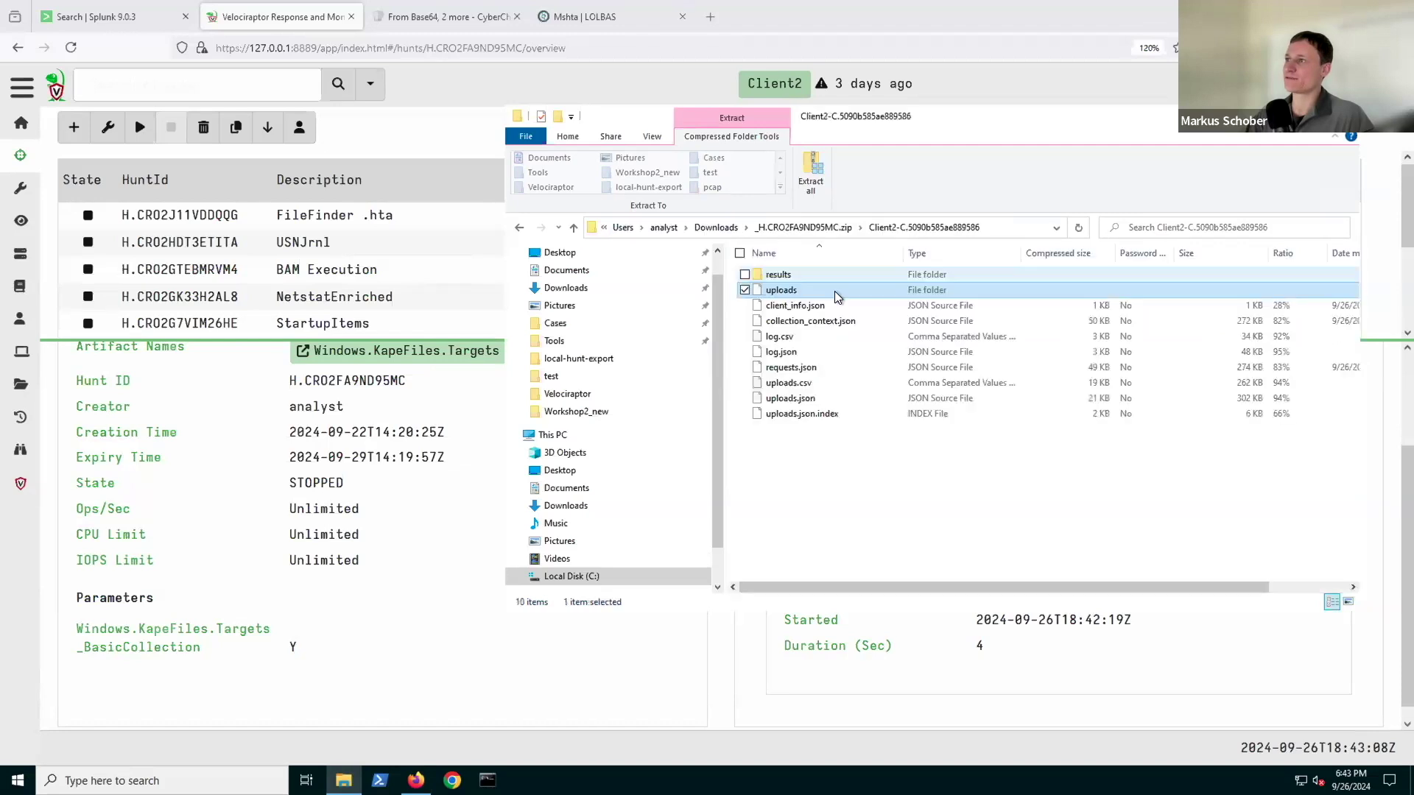
left_click(819, 234)
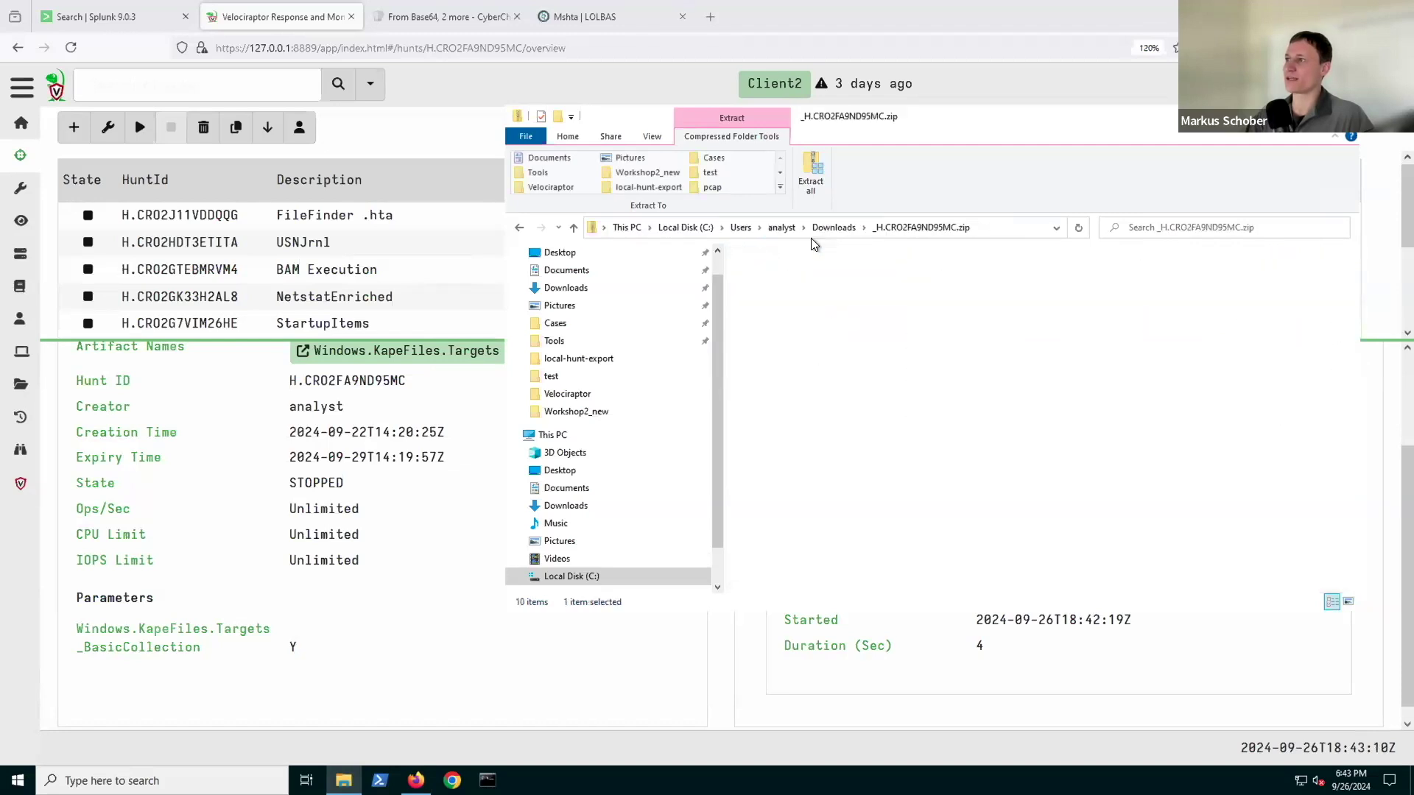
left_click(434, 391)
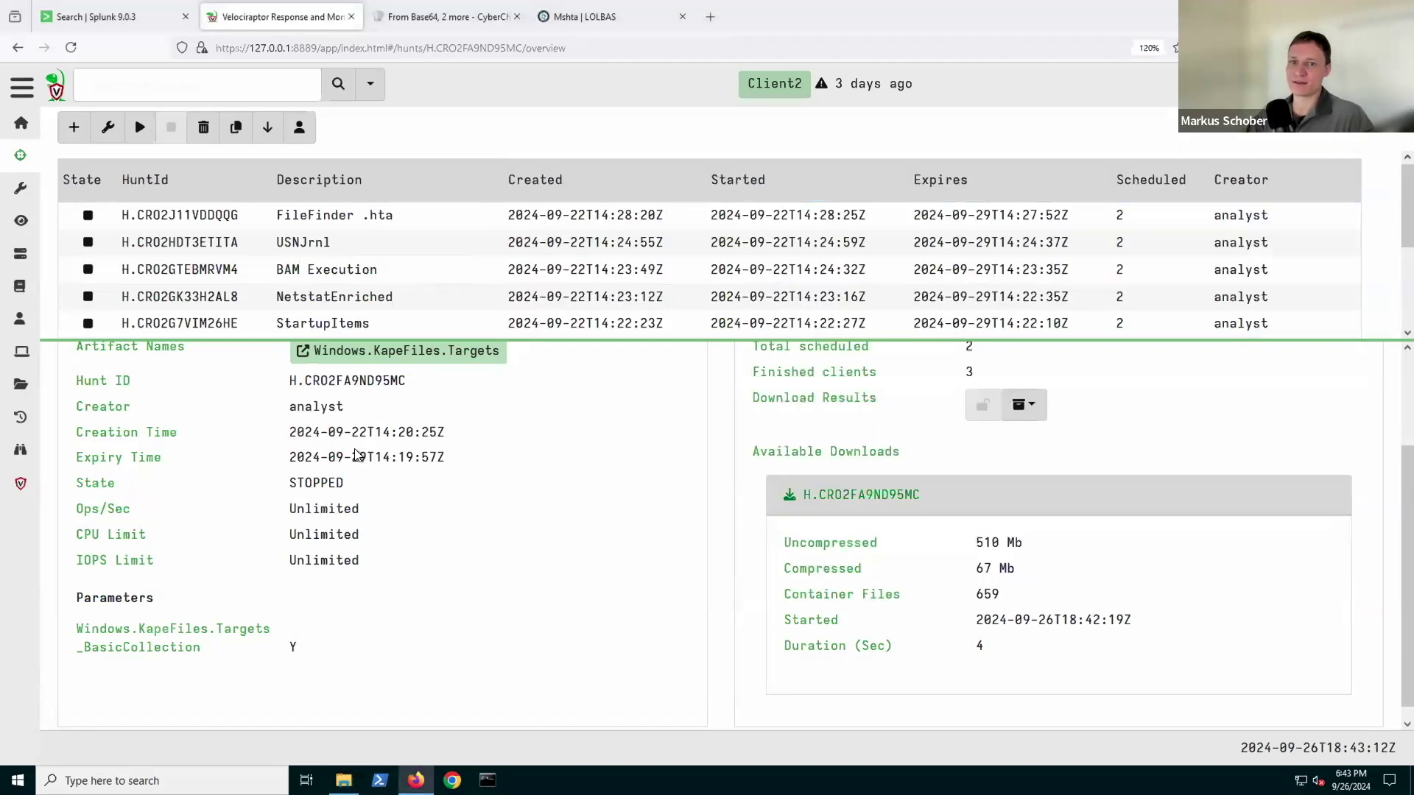
scroll(493, 478, "up", 1)
scroll(492, 477, "up", 2)
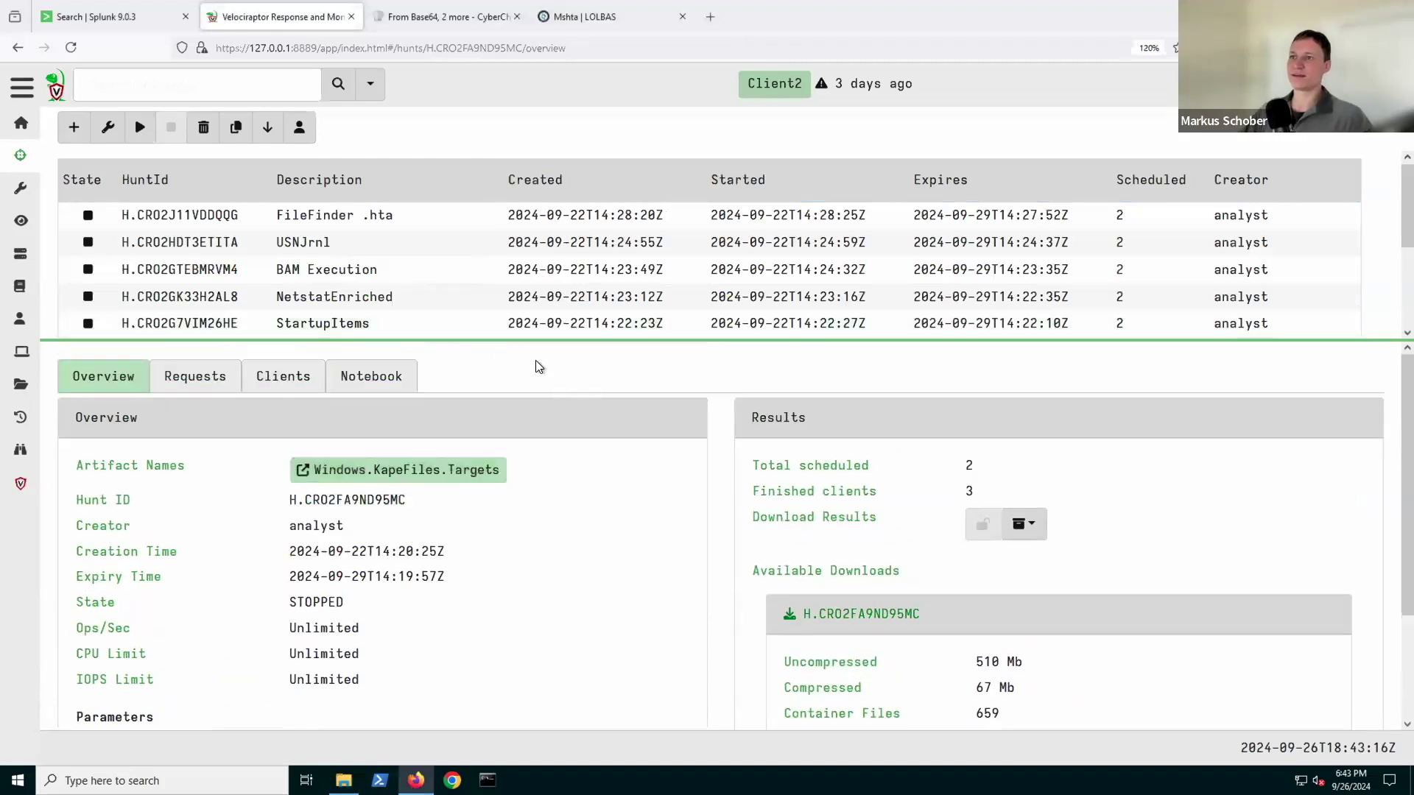
Open the Server Artifacts page and enlarge its collection list to show more rows
left_click_drag(531, 340, 544, 407)
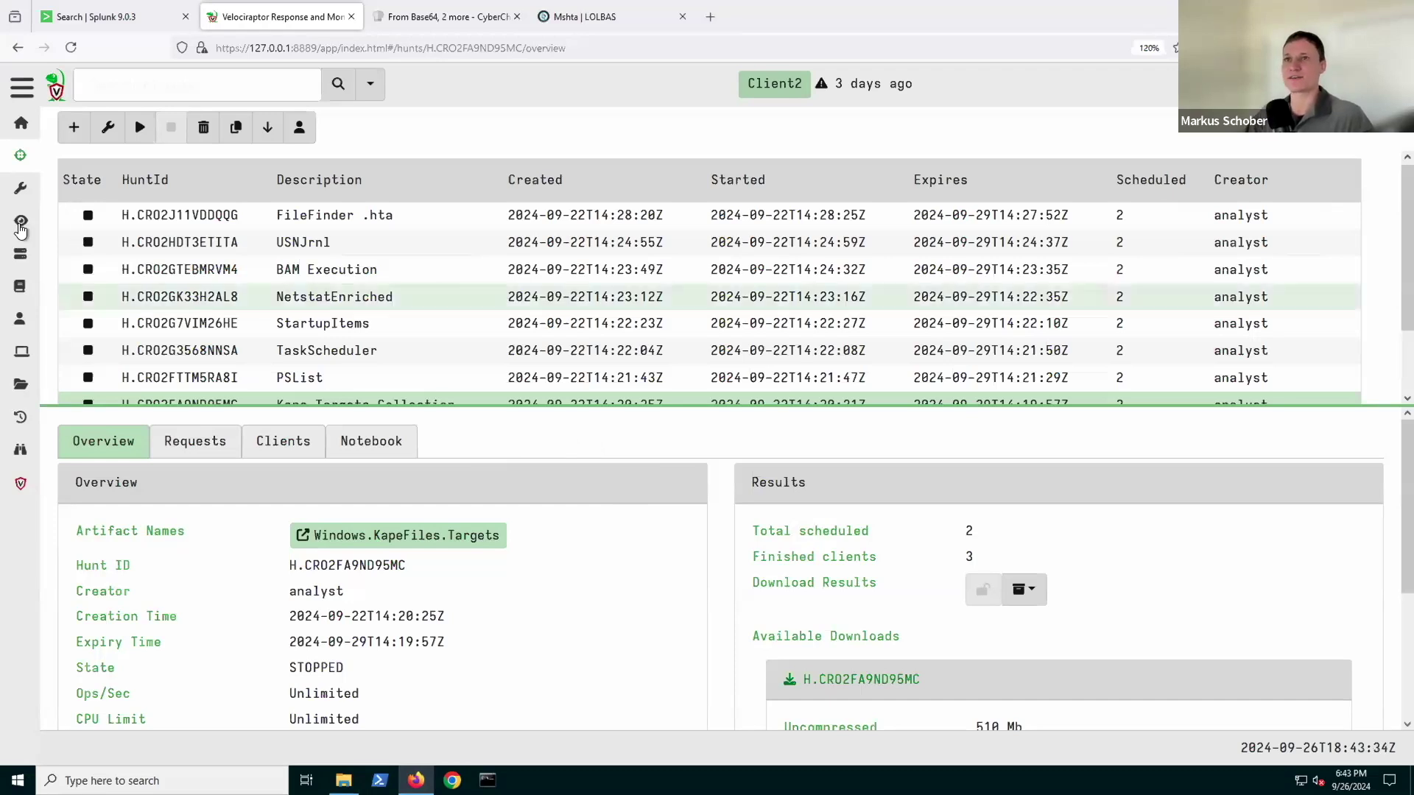
left_click(28, 98)
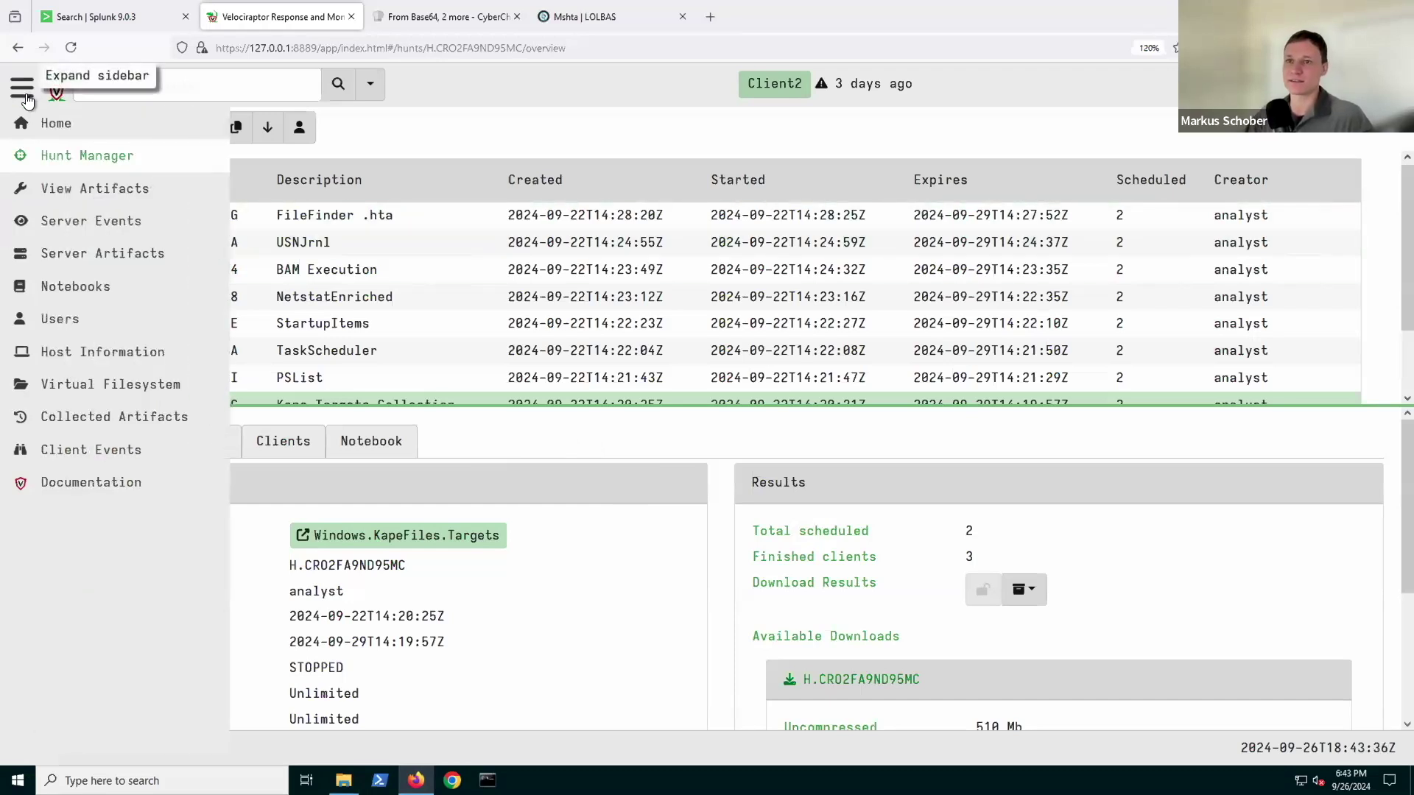
left_click(110, 257)
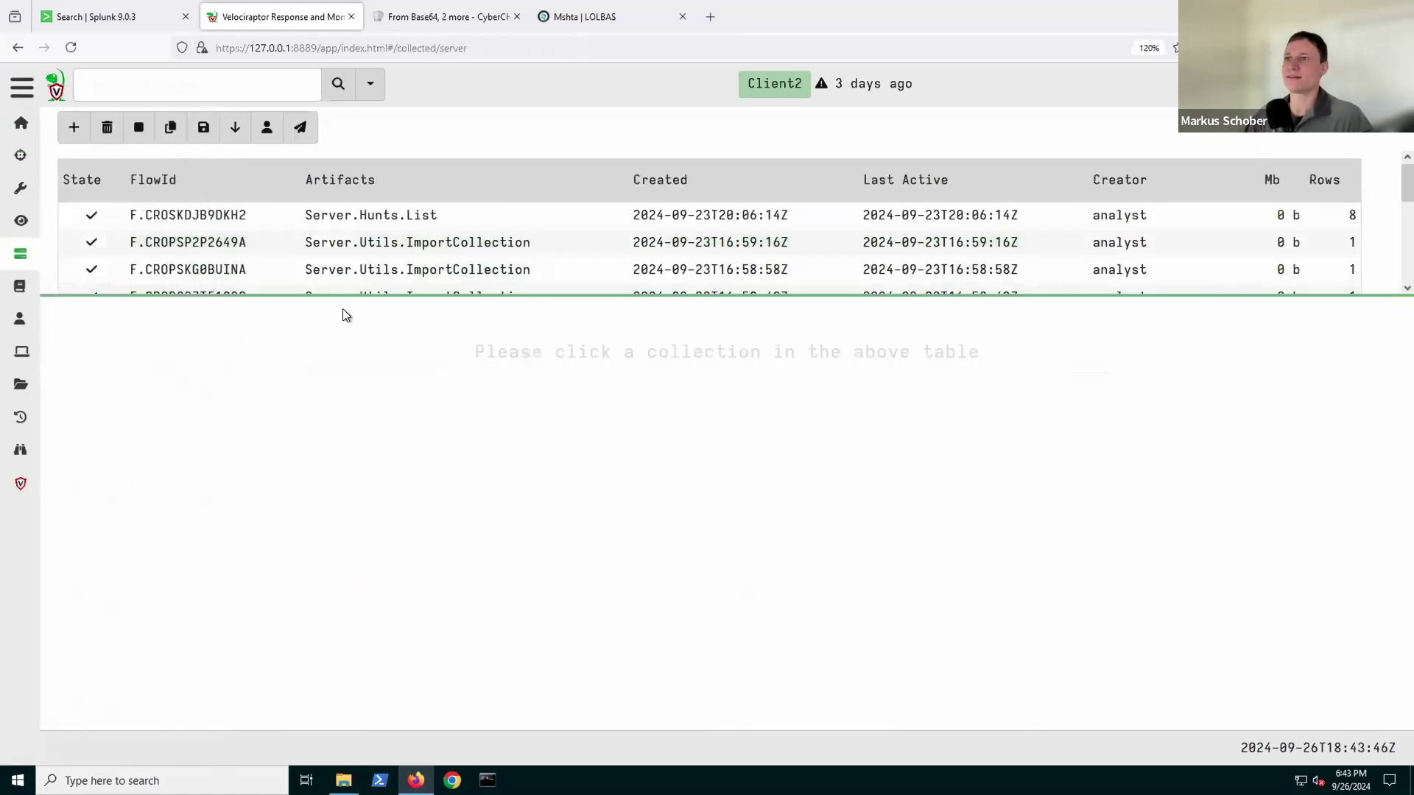
left_click_drag(343, 297, 338, 375)
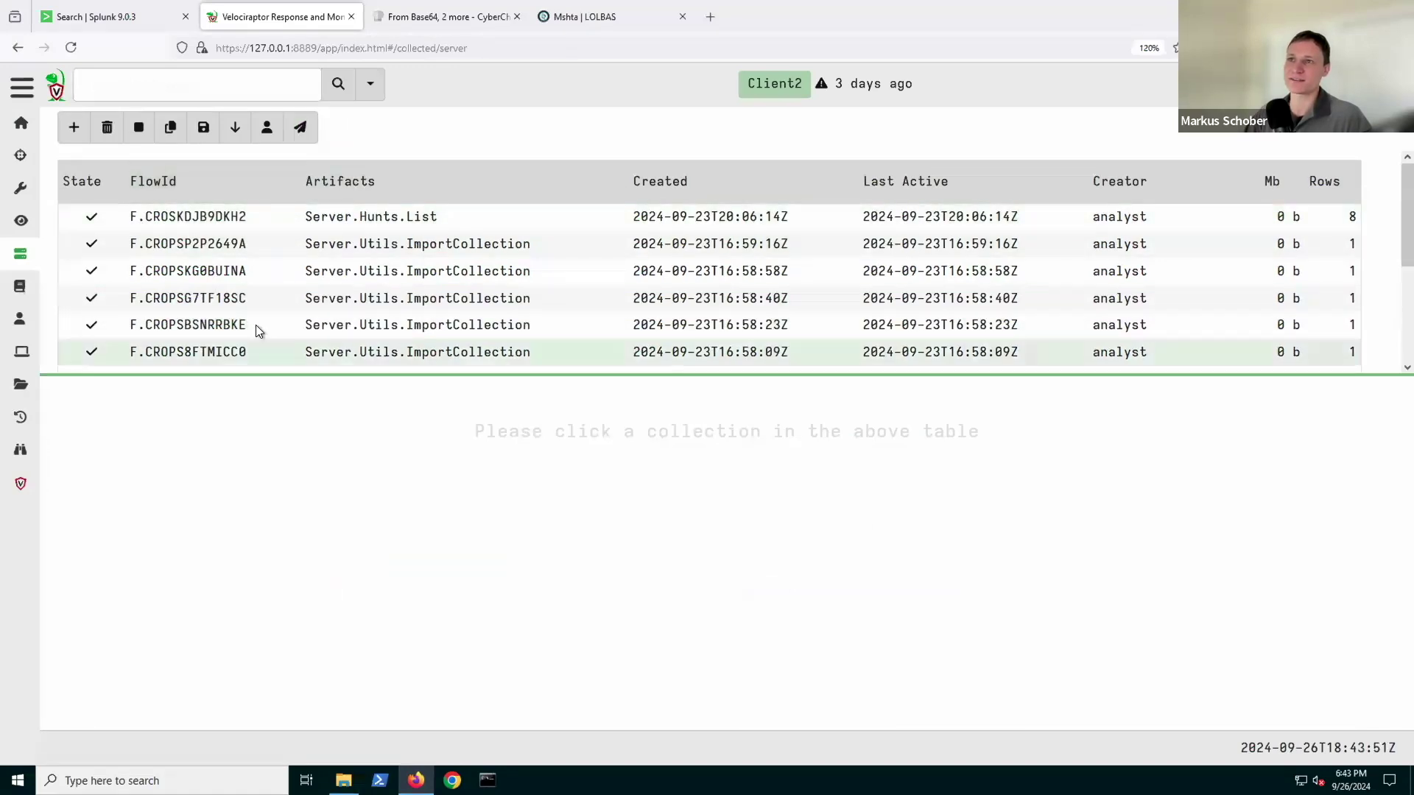
Start creating an offline collector, search the artifacts for "kape" and select Windows.KapeFiles.Targets
left_click(301, 129)
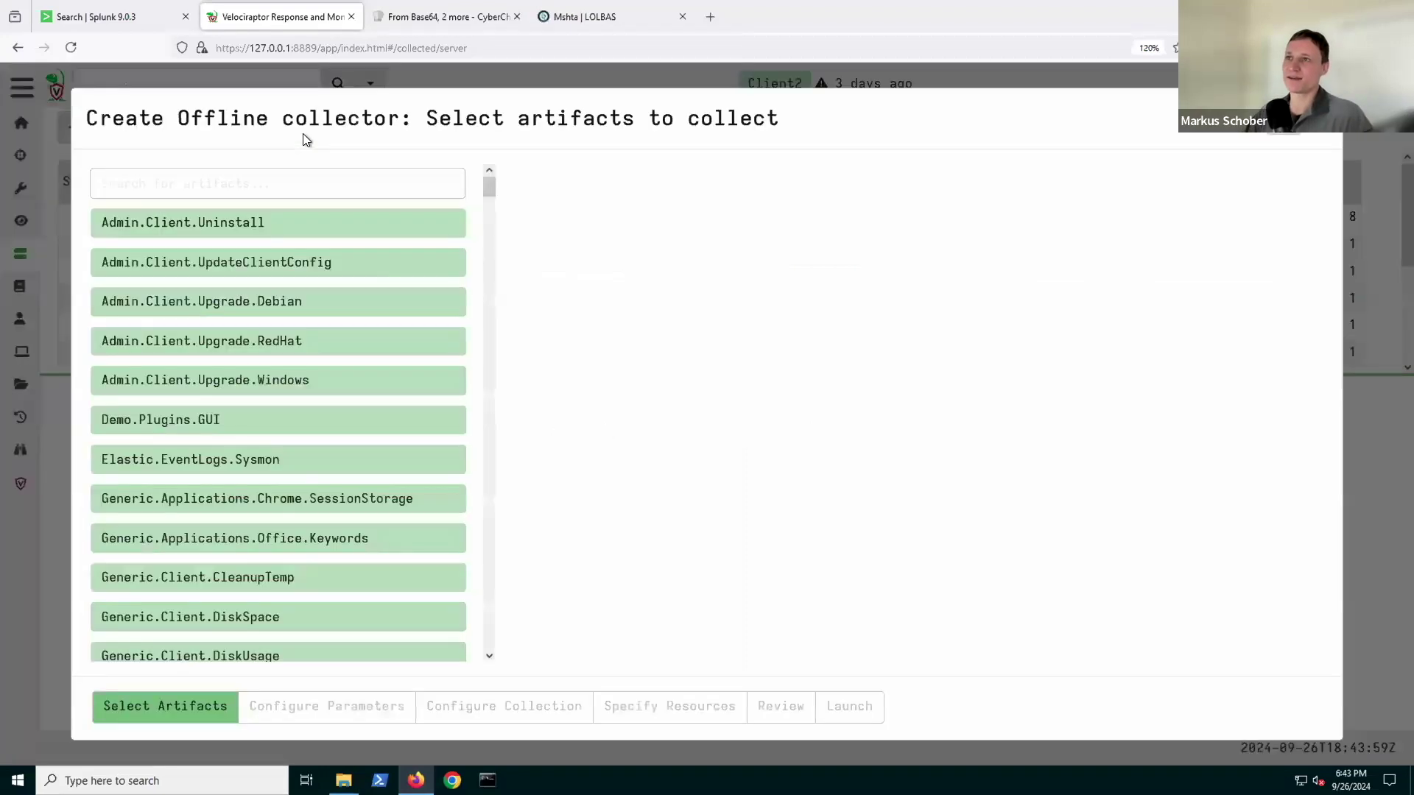
left_click(421, 185)
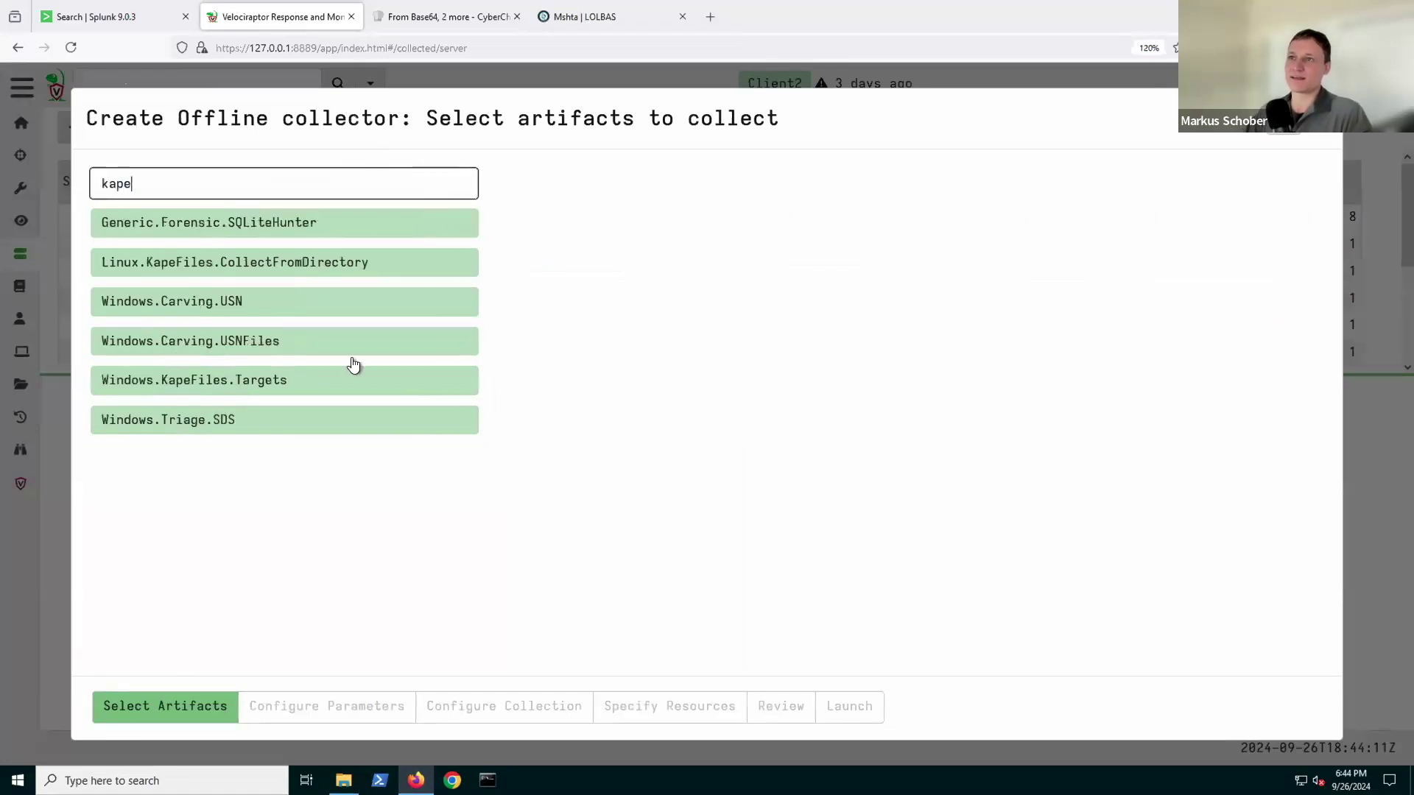
left_click(287, 384)
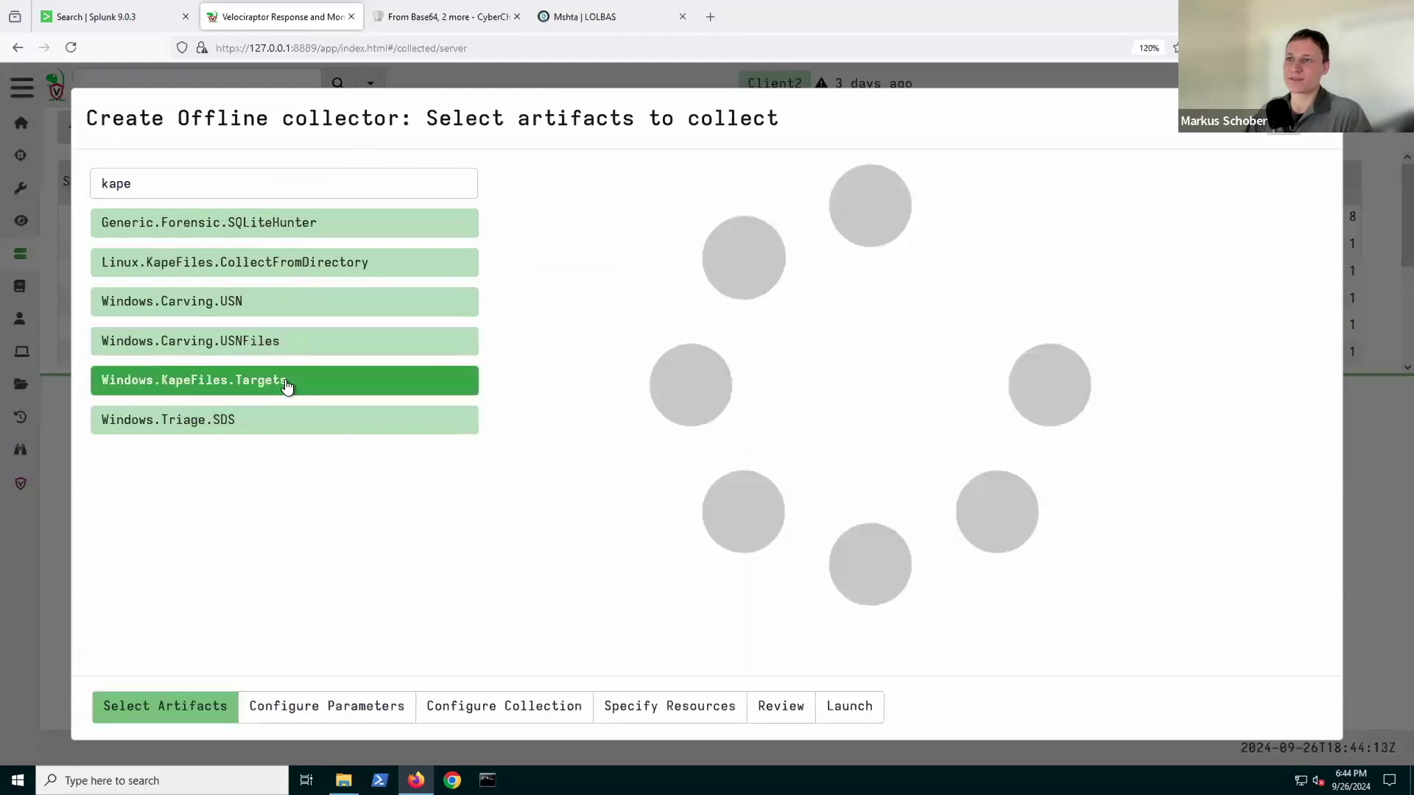
Enable _BasicCollection in the Windows.KapeFiles.Targets parameters and launch the offline collector build
left_click(361, 709)
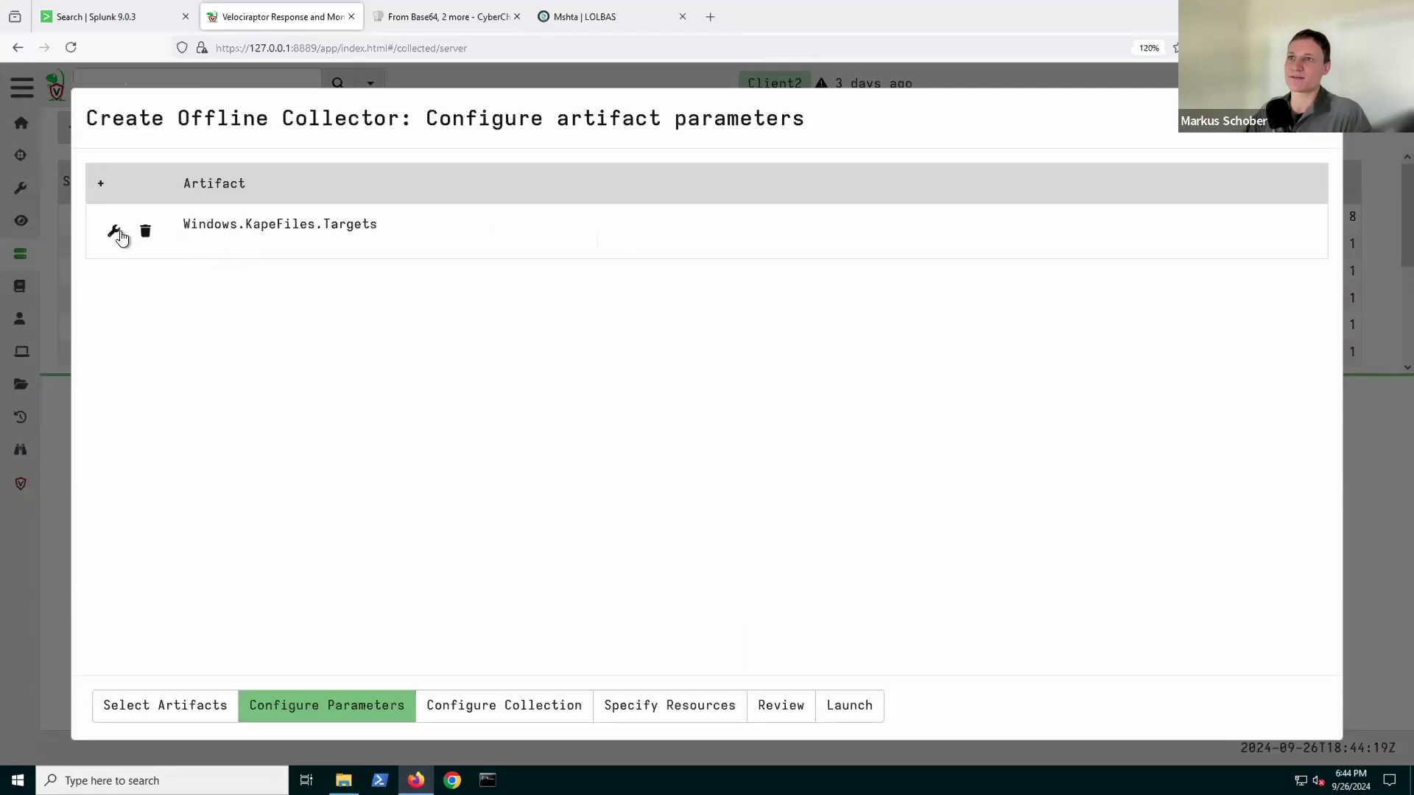
left_click(117, 234)
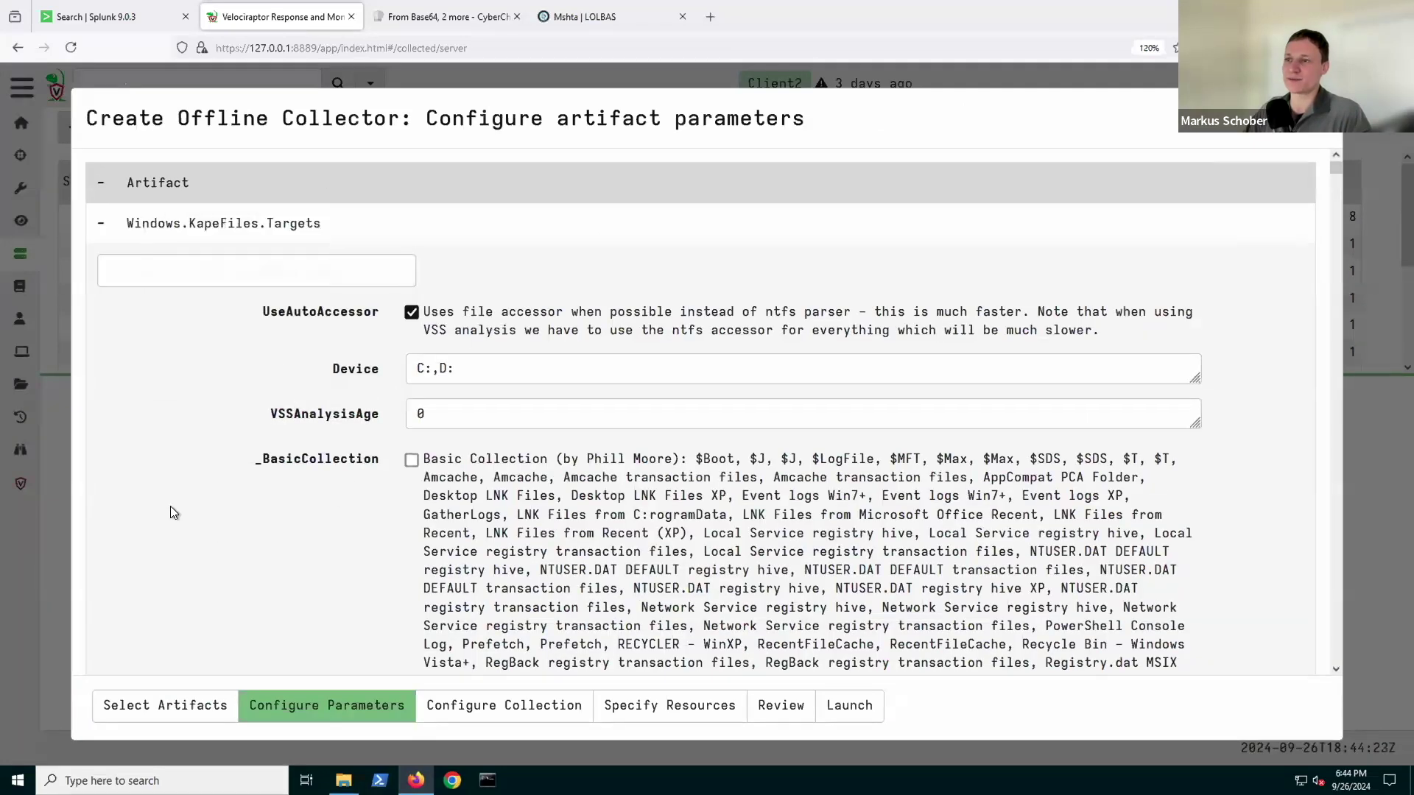
scroll(170, 506, "down", 2)
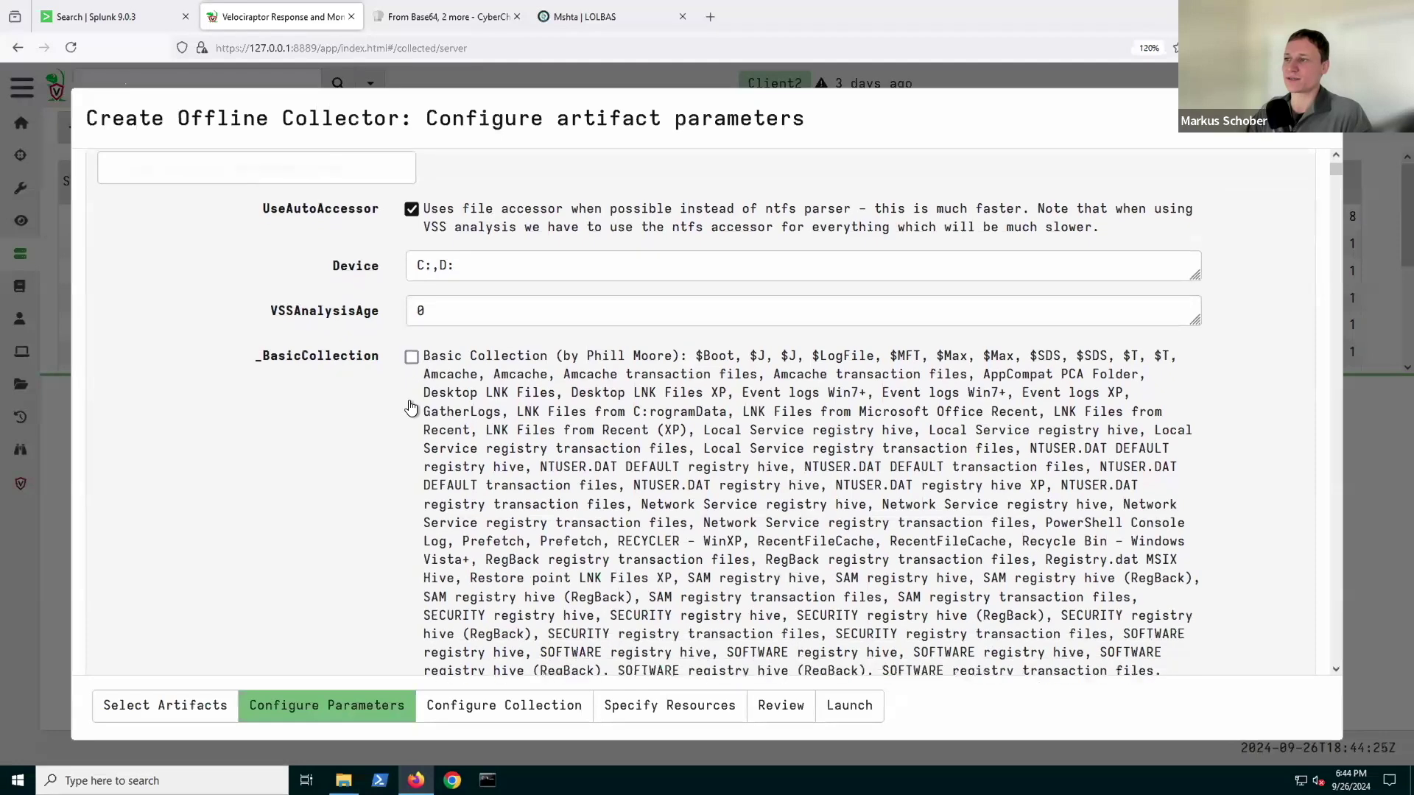
scroll(412, 401, "down", 1)
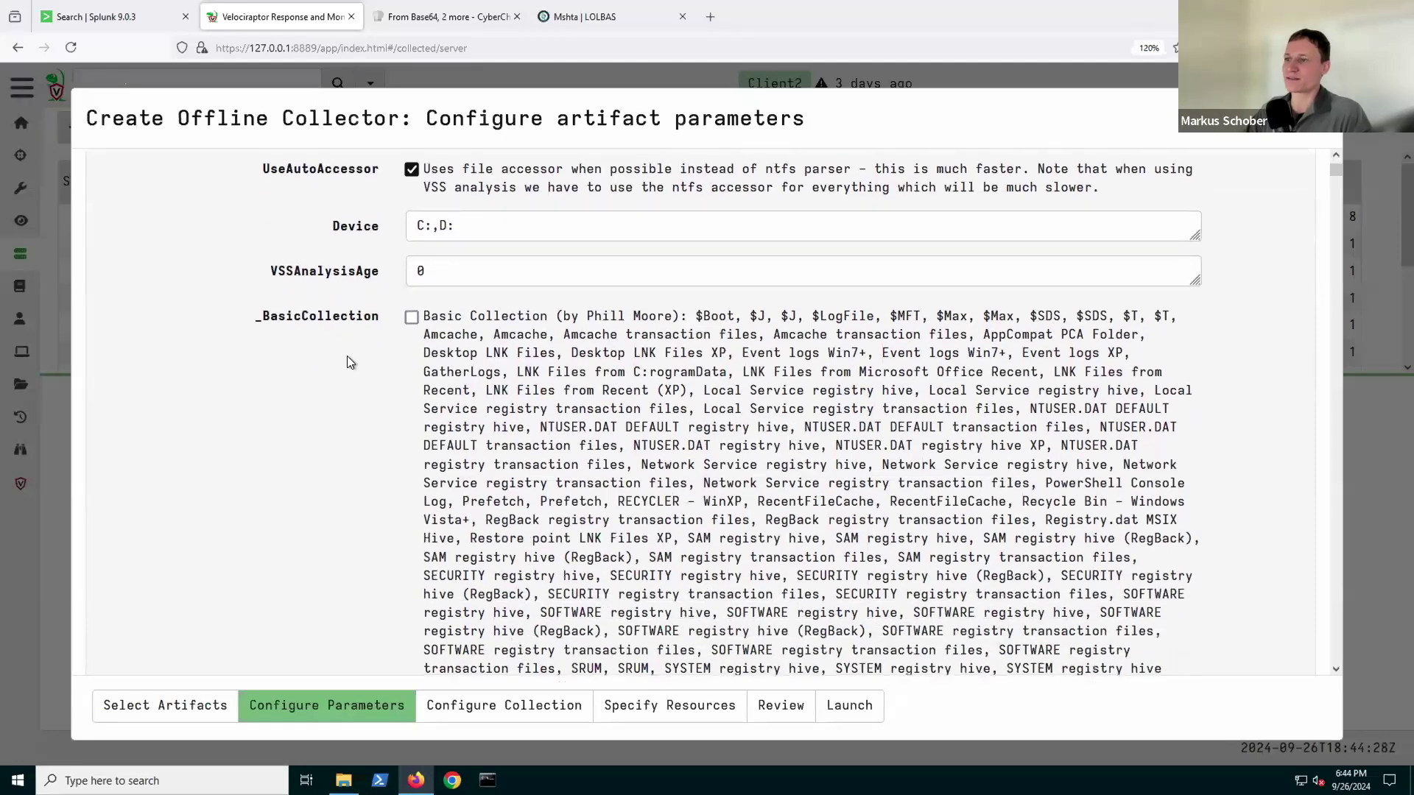
scroll(346, 357, "down", 5)
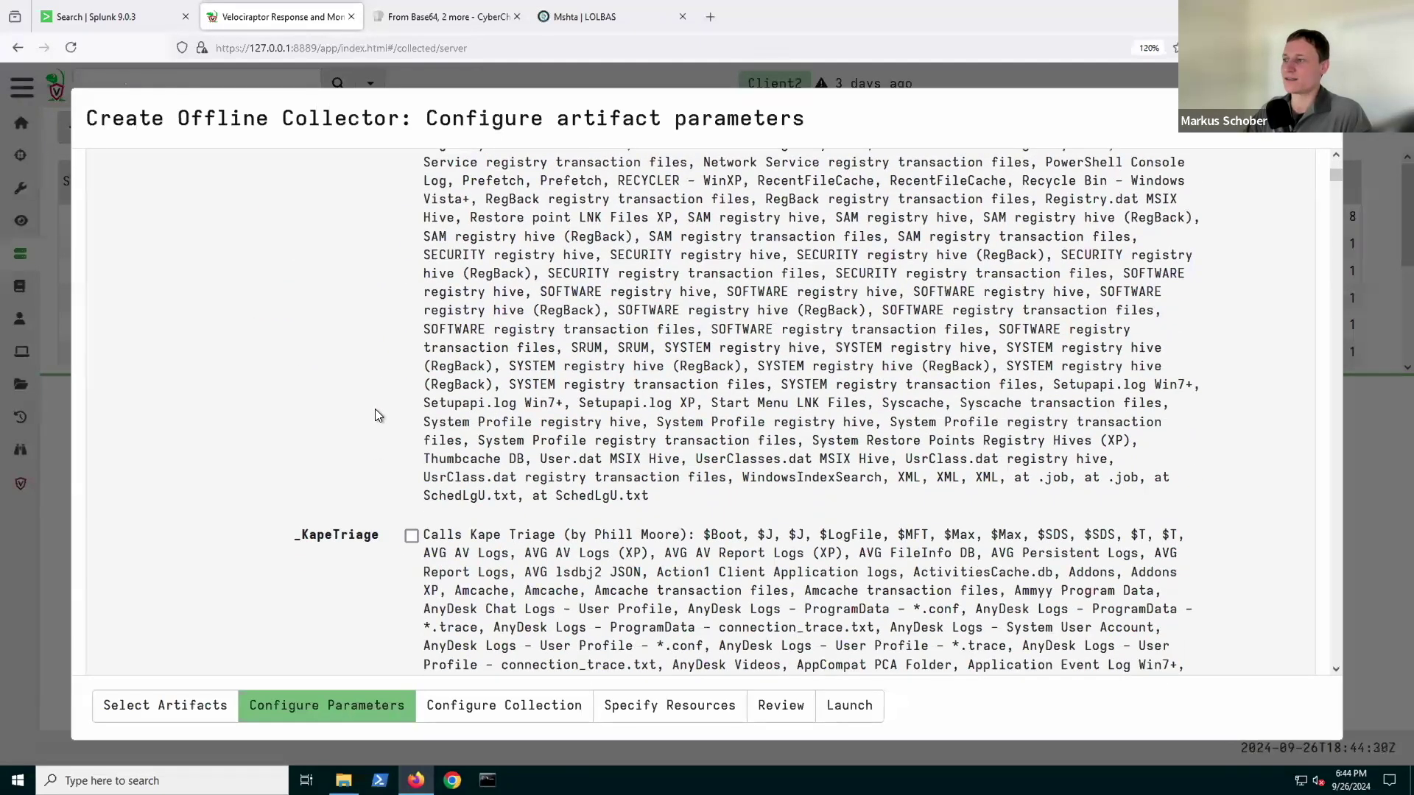
scroll(377, 413, "up", 3)
scroll(377, 419, "up", 3)
left_click(411, 294)
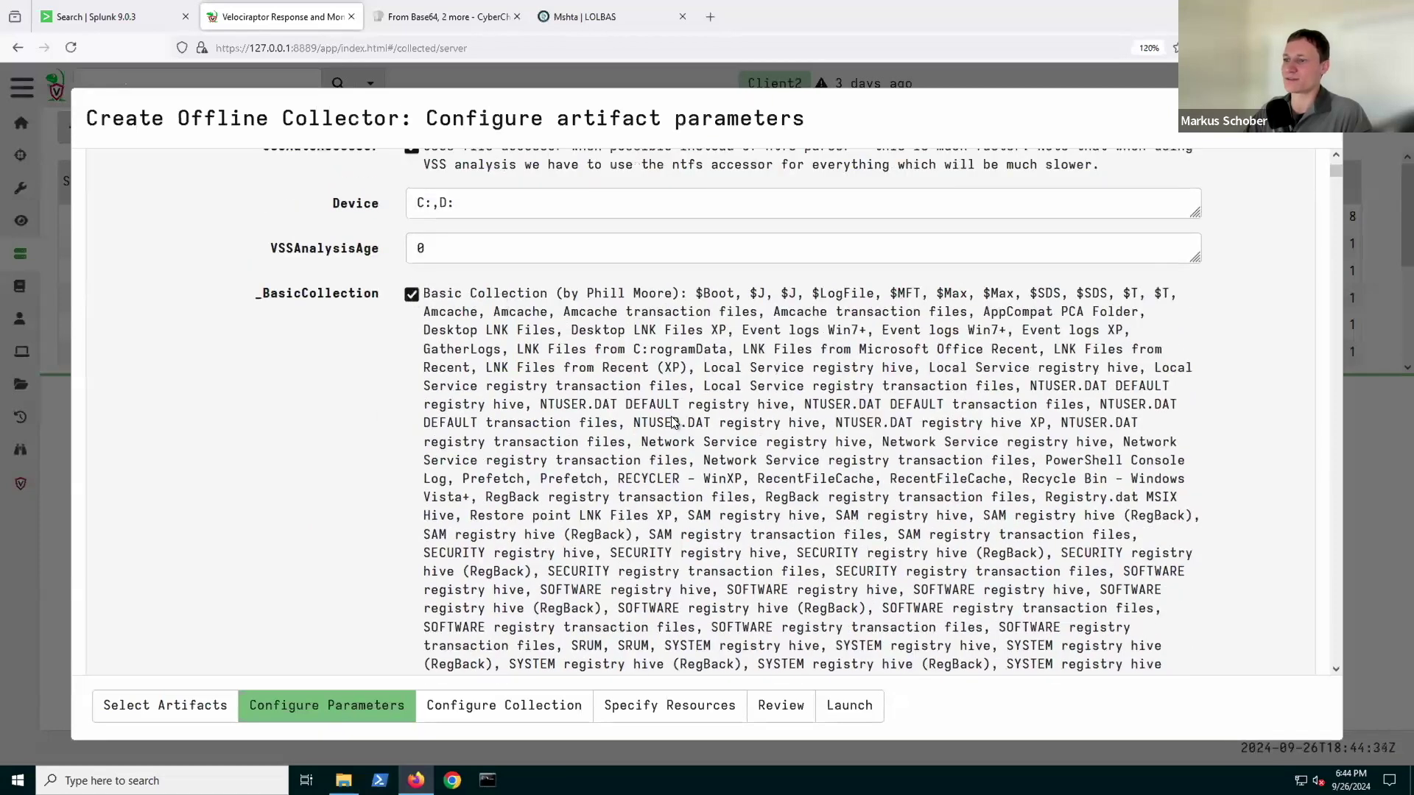
scroll(810, 530, "down", 1)
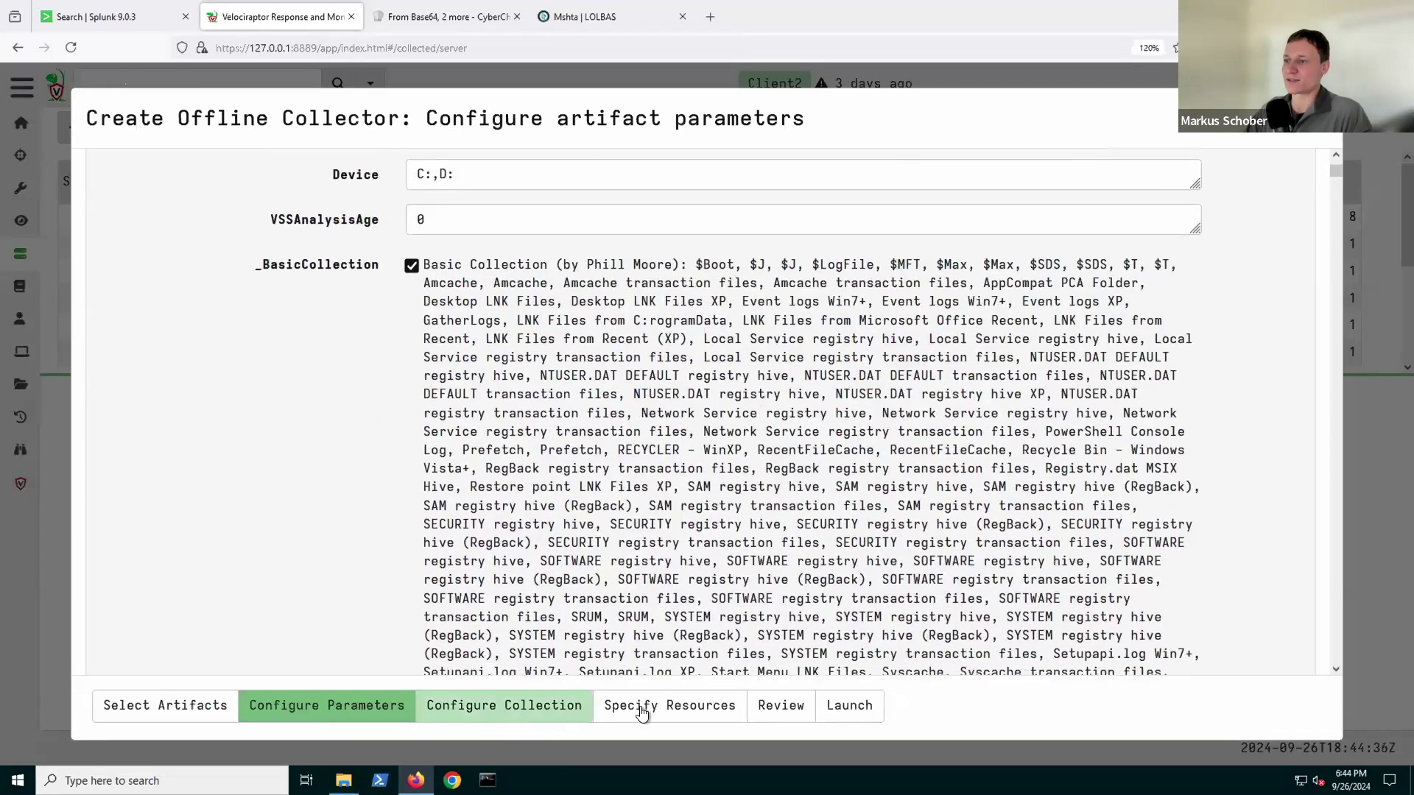
left_click(845, 711)
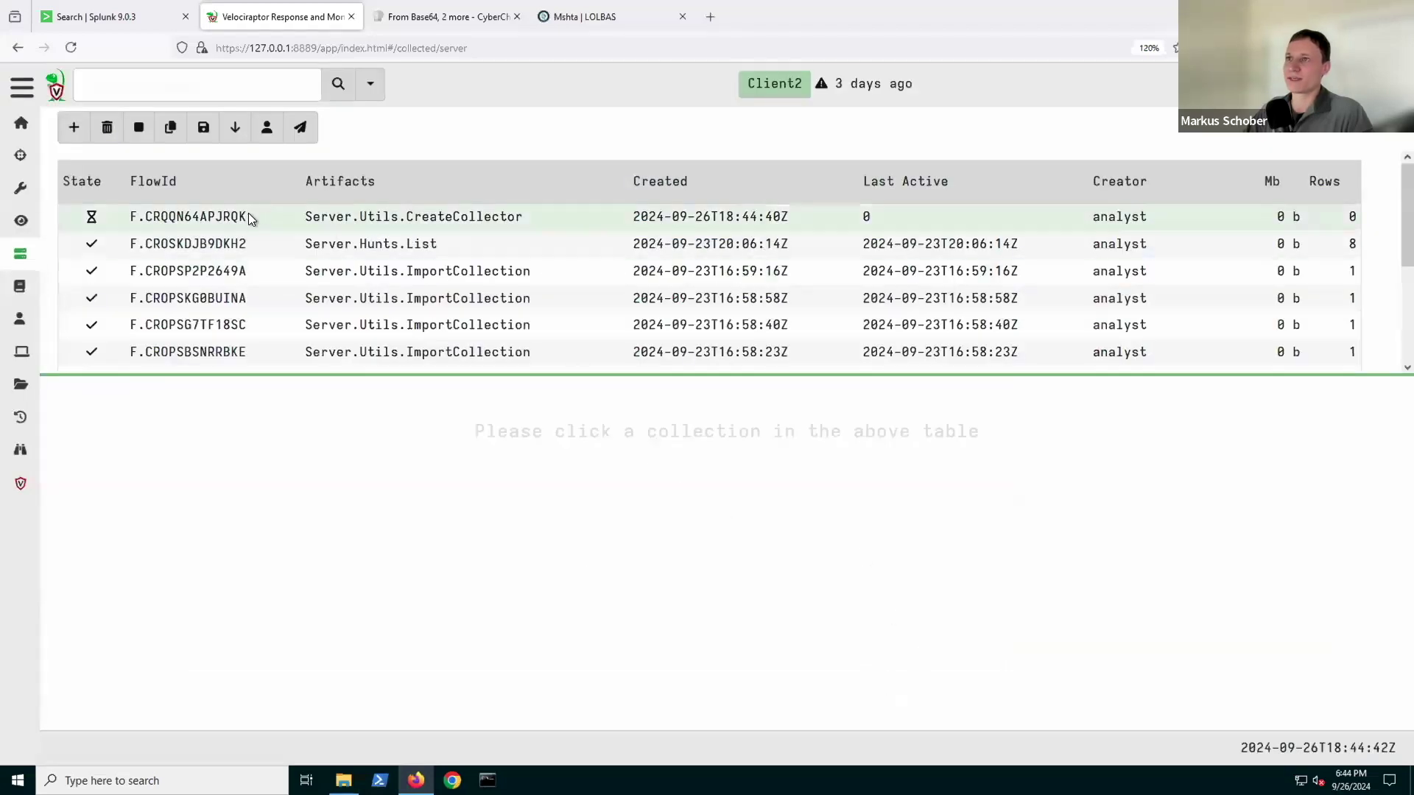
Prepare a results archive for the new Server.Utils.CreateCollector collection and download it
left_click(249, 218)
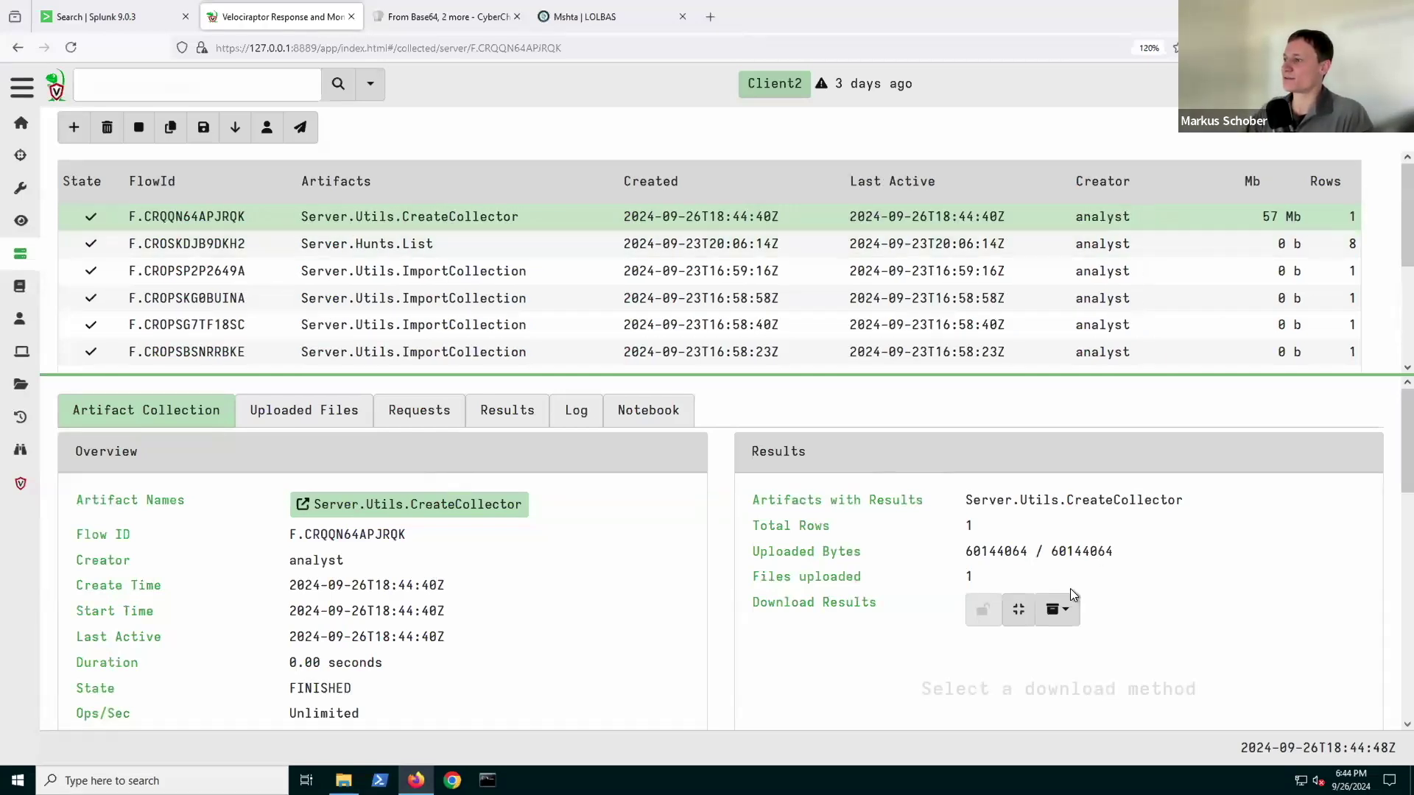
left_click(1059, 609)
left_click(1069, 648)
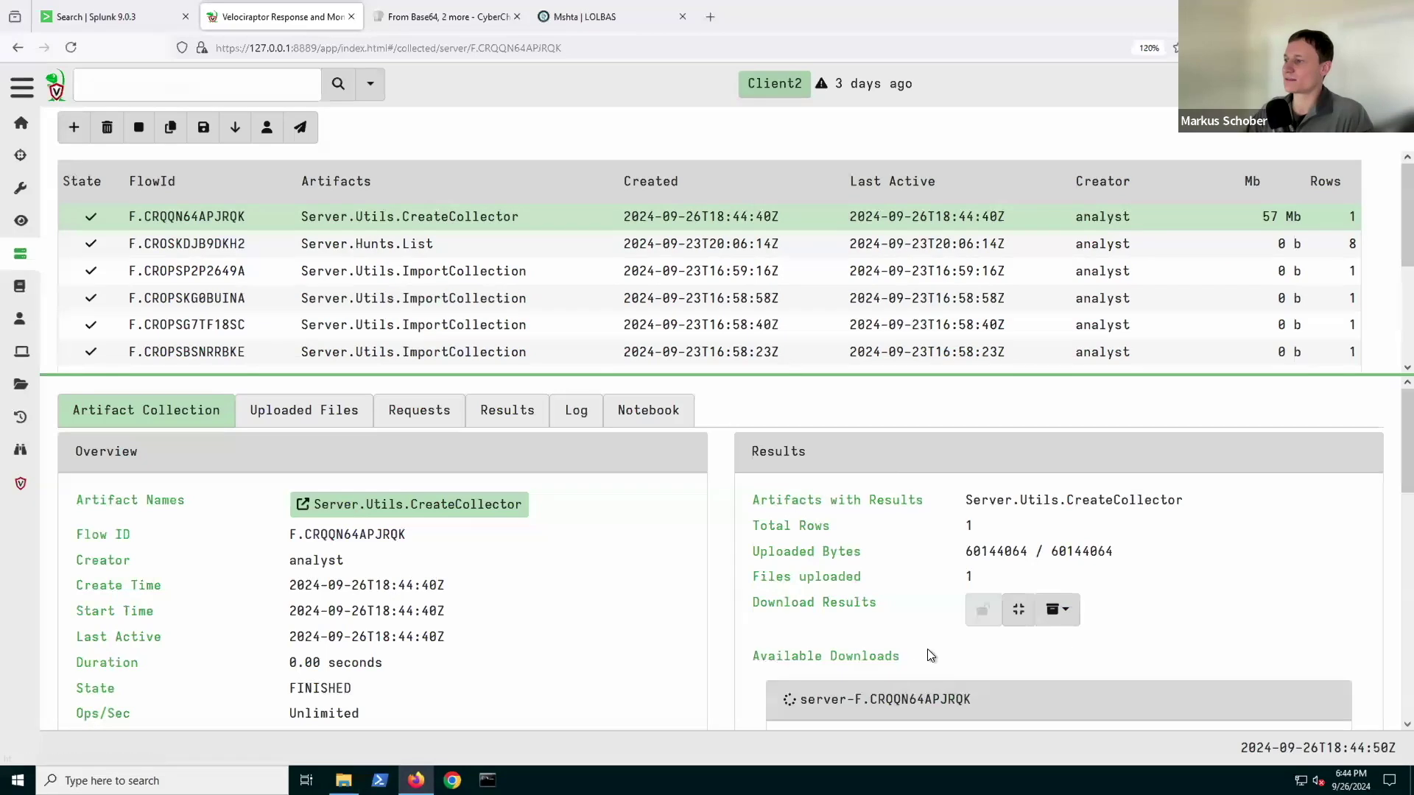
scroll(902, 615, "down", 3)
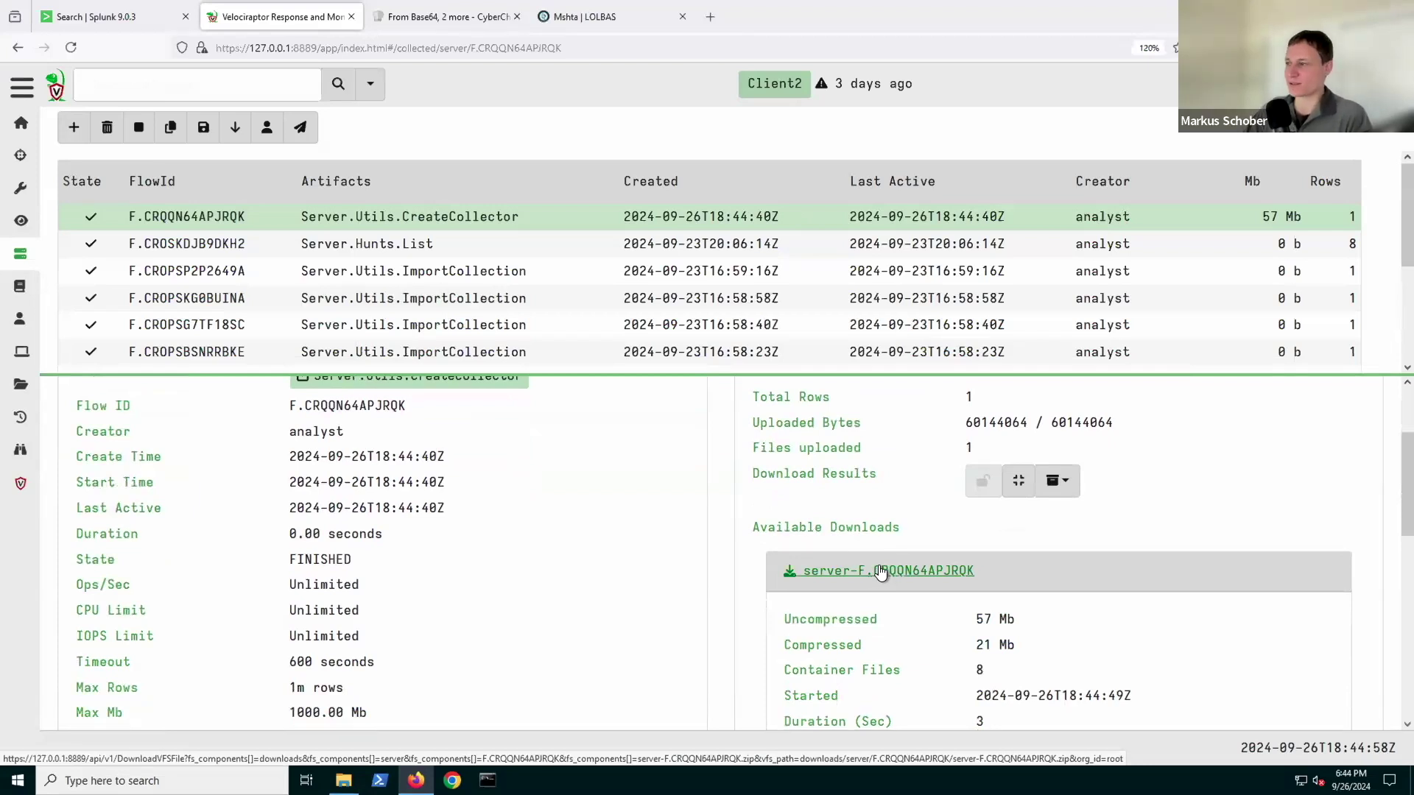
left_click(875, 568)
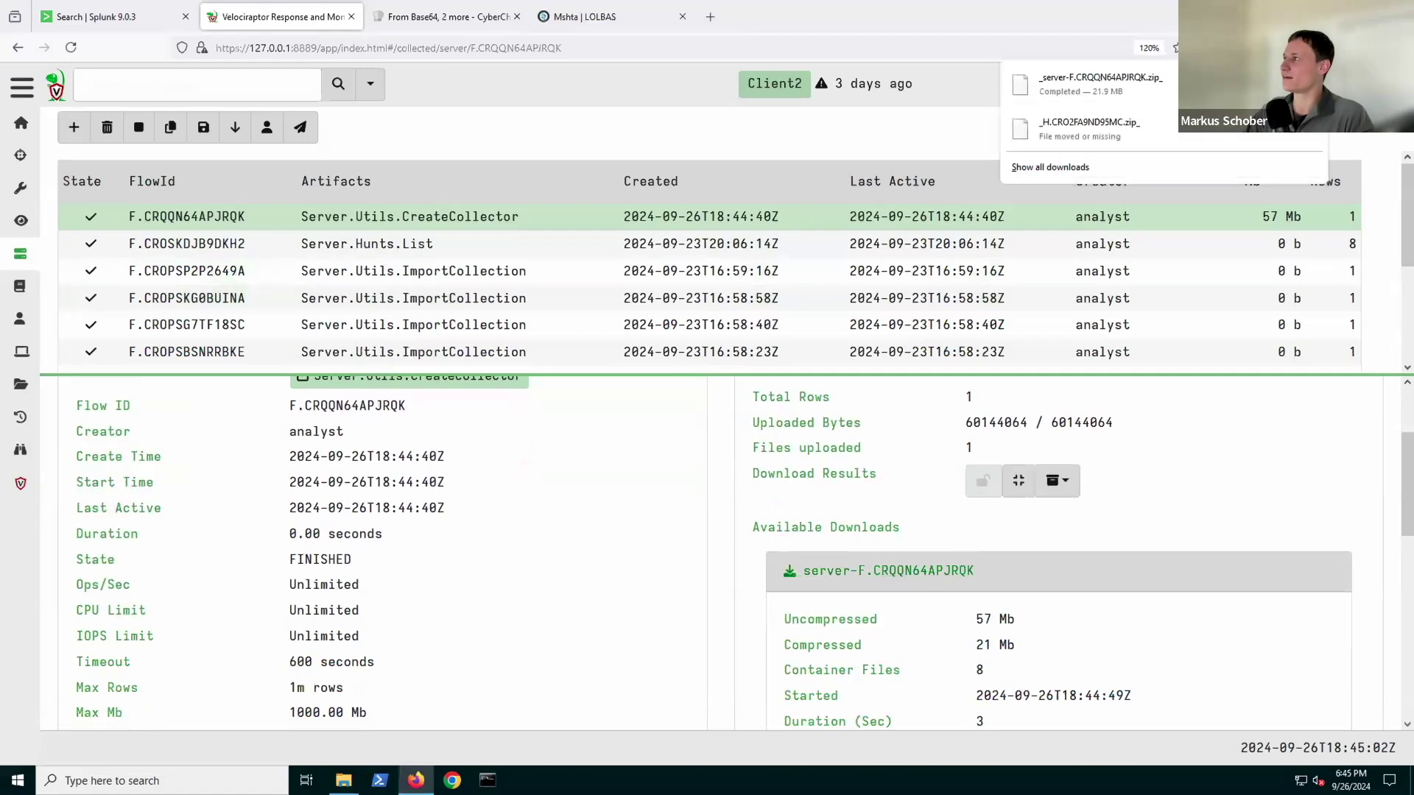
Show the downloaded collector archive in its folder and rename it to _server-F.CRQQN64APJRQK.zip, accepting the extension change
left_click(1082, 84)
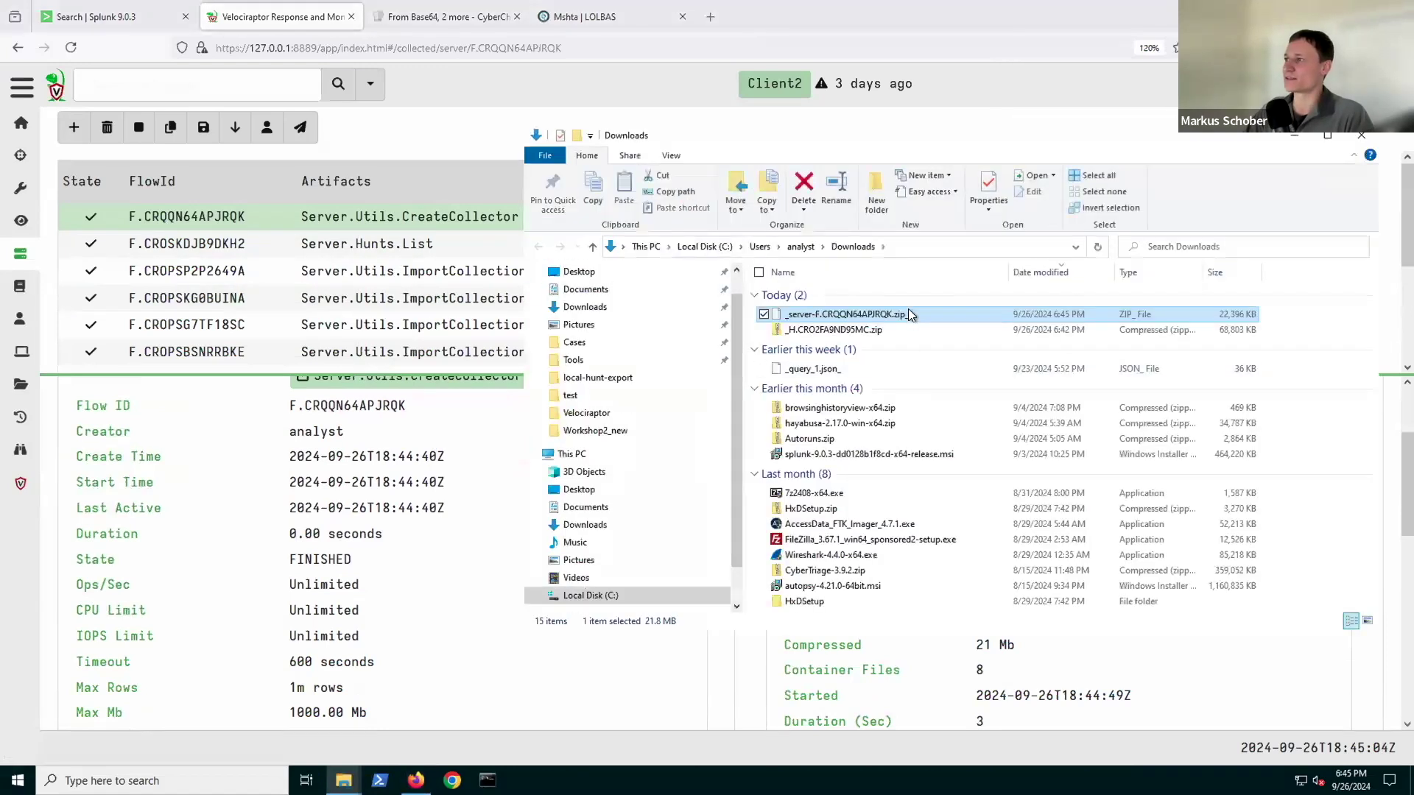
left_click(916, 320)
key("End")
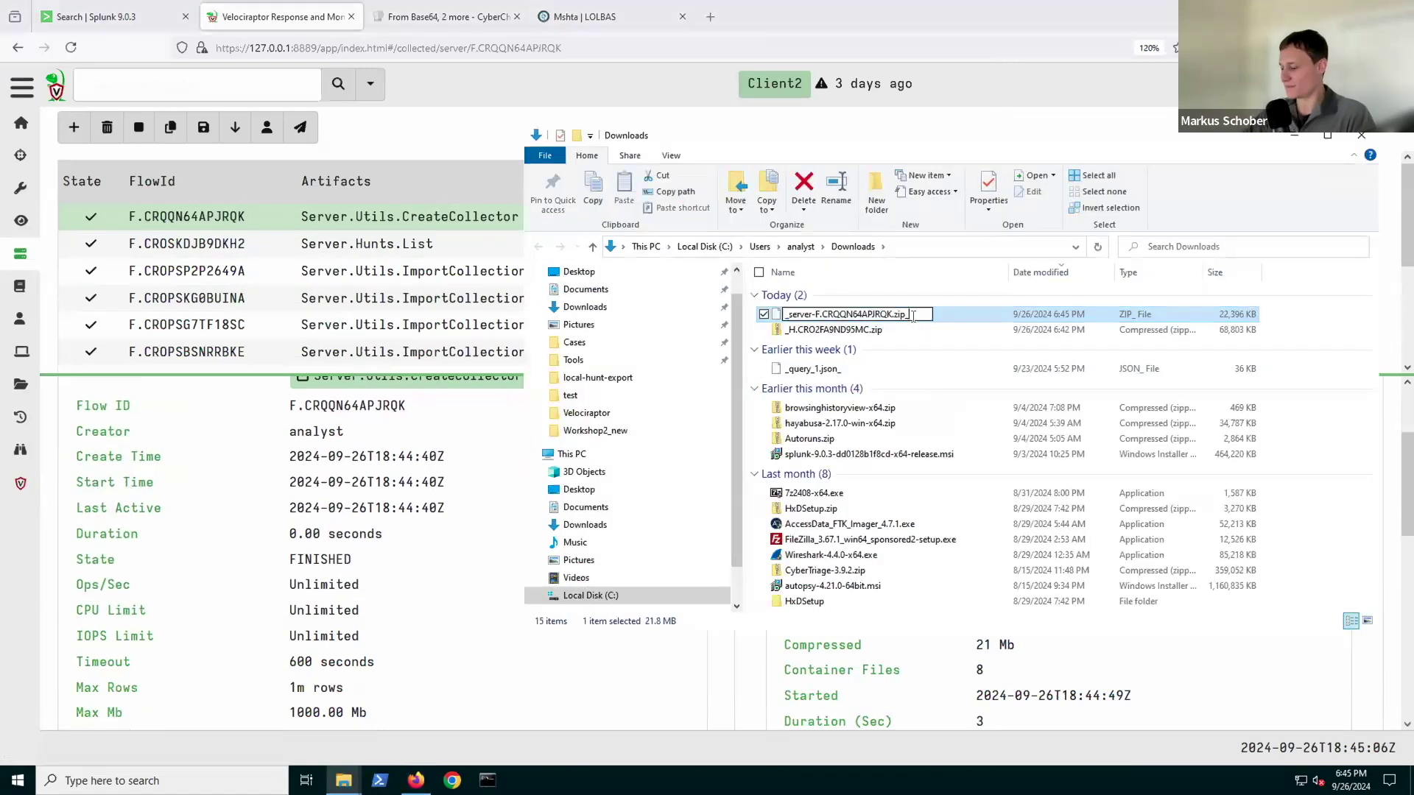
key("BackSpace")
key("Return")
key("Return")
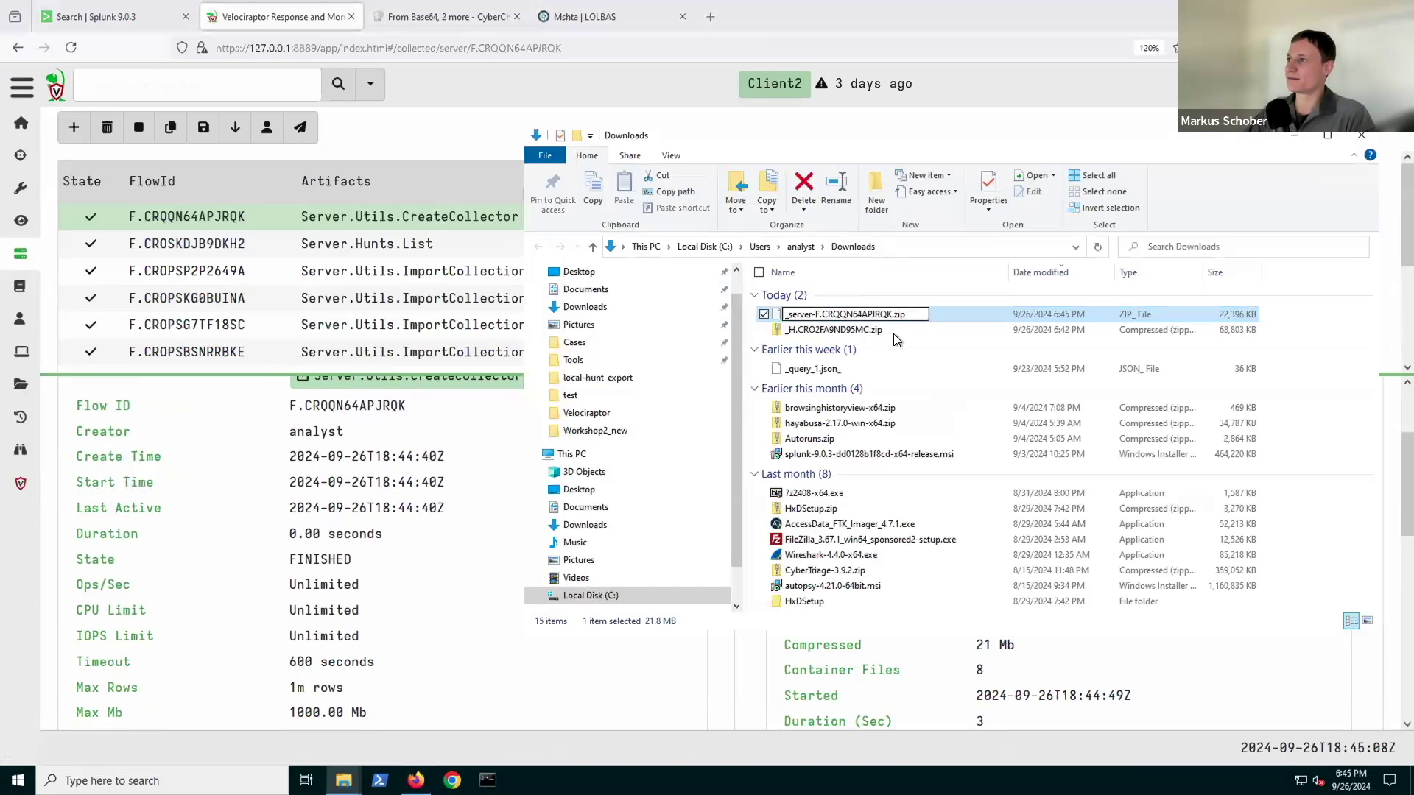
Open the renamed archive, check its uploads and results folders, and return to the archive's root folder
double_click(882, 313)
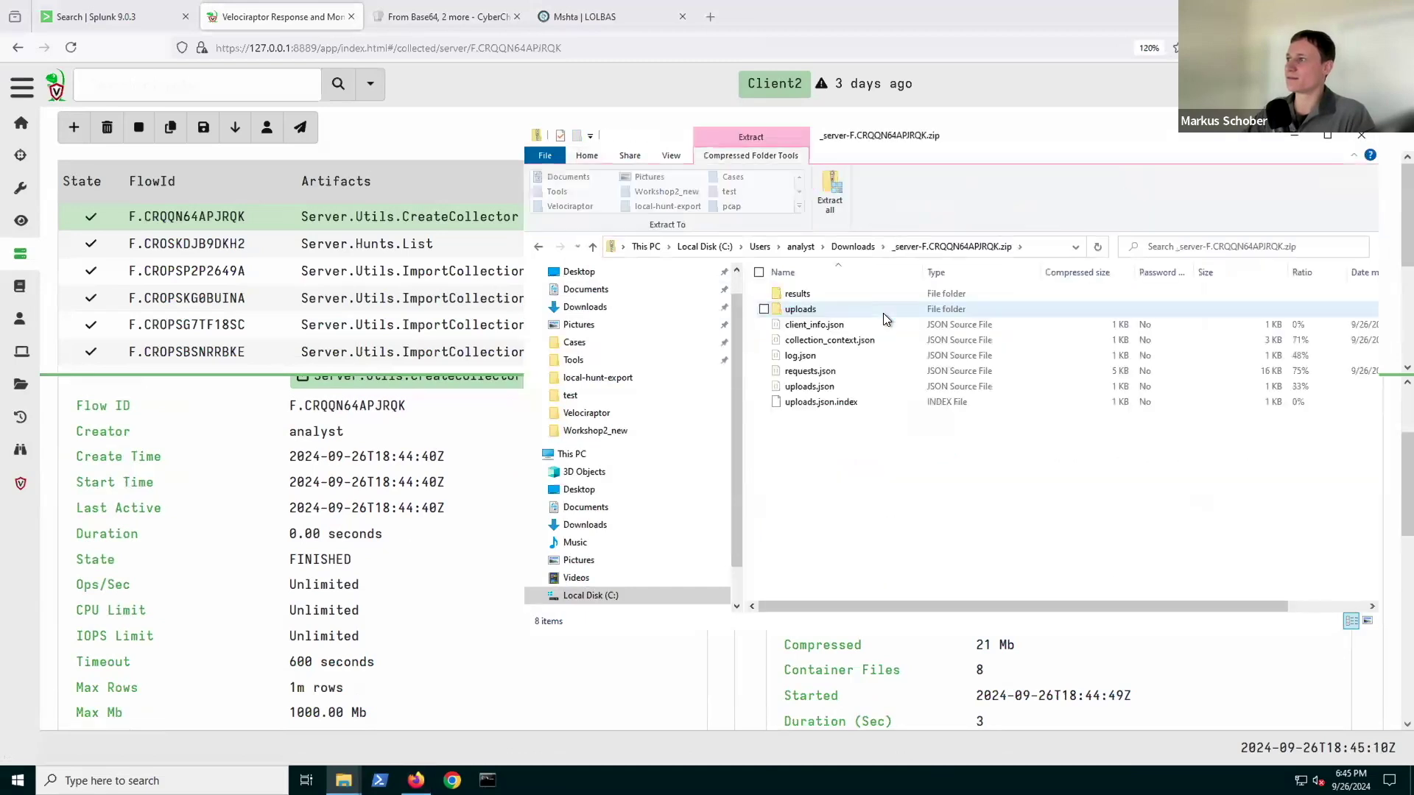
double_click(838, 311)
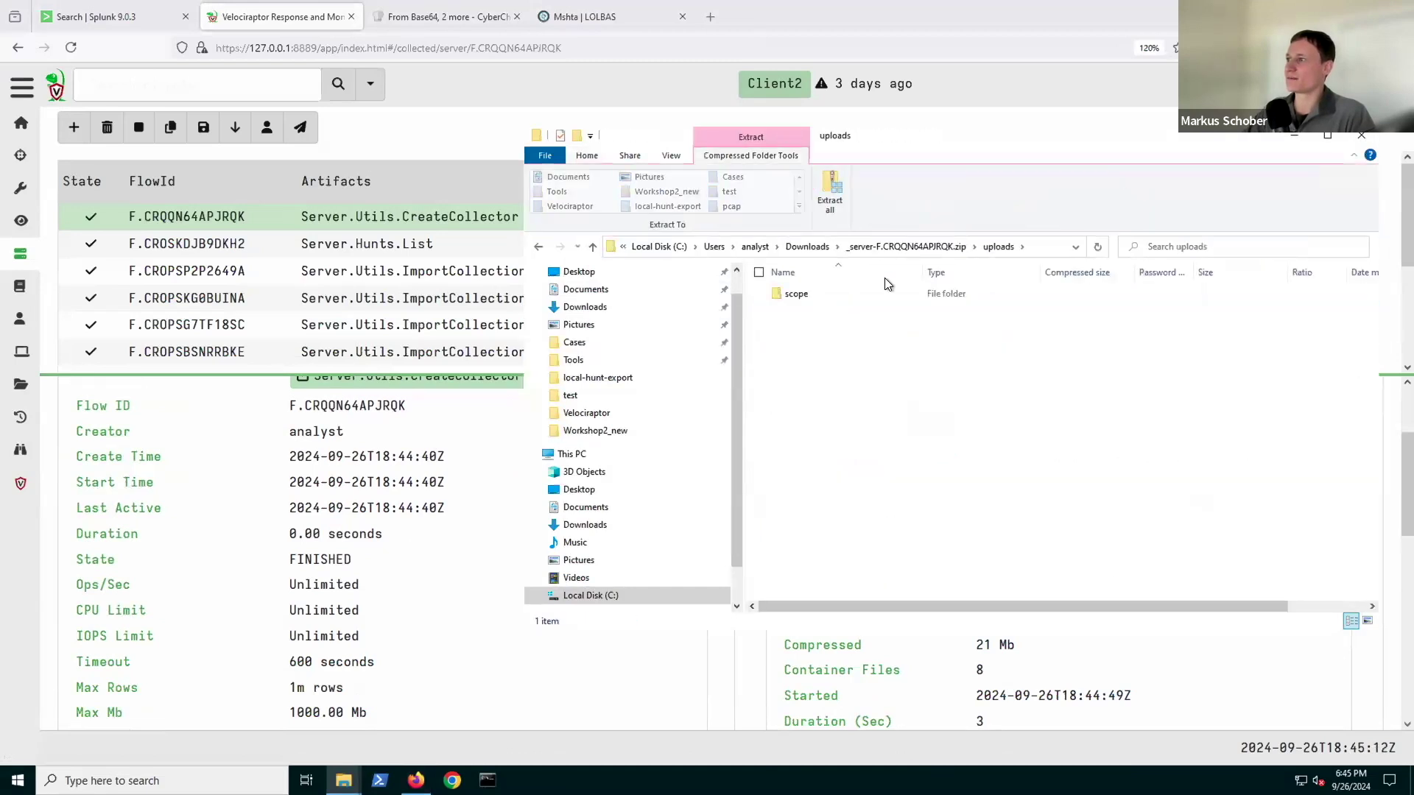
left_click(926, 248)
double_click(816, 294)
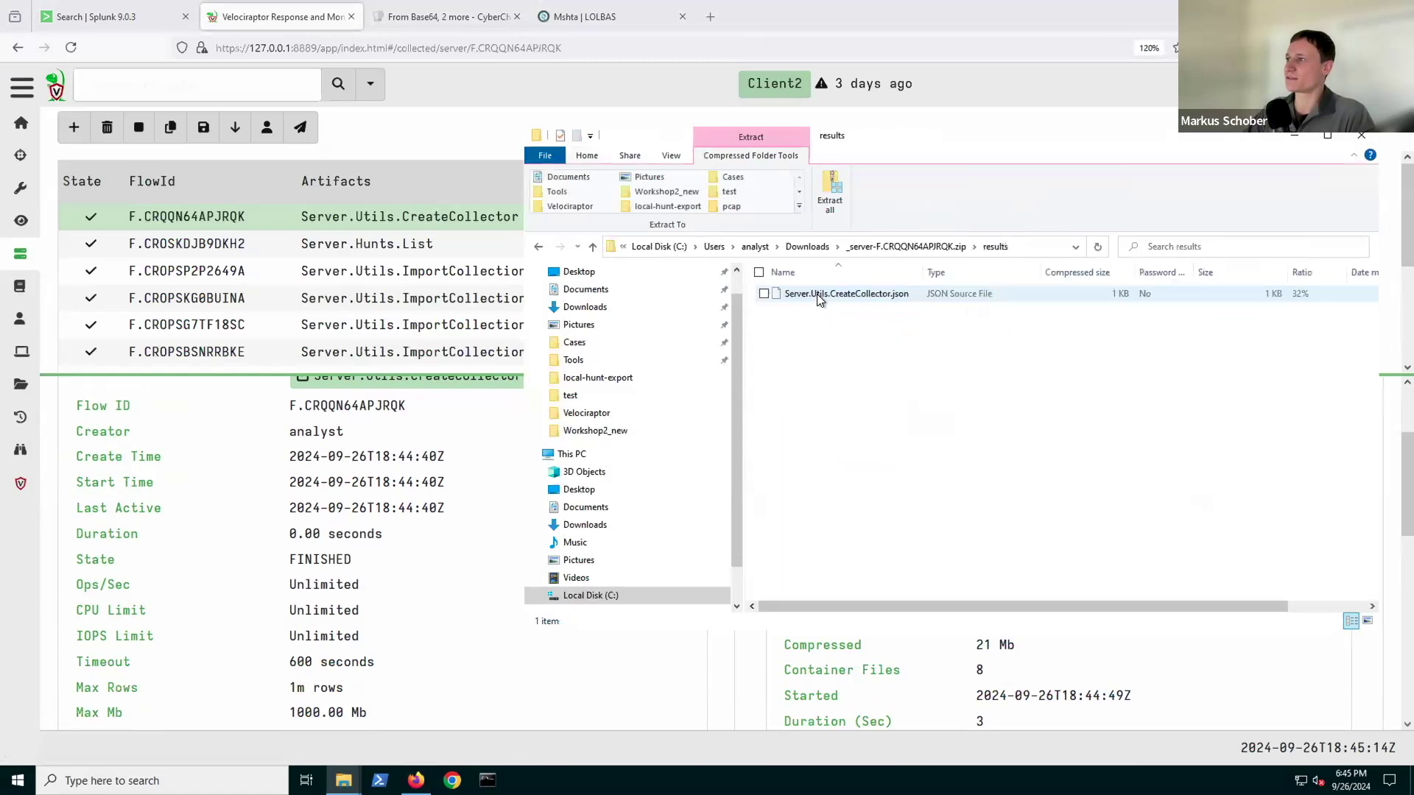
left_click(920, 247)
Open uploads\scope in the archive, widen the Name column, select Collector_velociraptor-v0.72.4-windows-amd64.exe, and reposition the file window
double_click(821, 306)
double_click(820, 293)
left_click_drag(924, 273, 1009, 273)
left_click(925, 295)
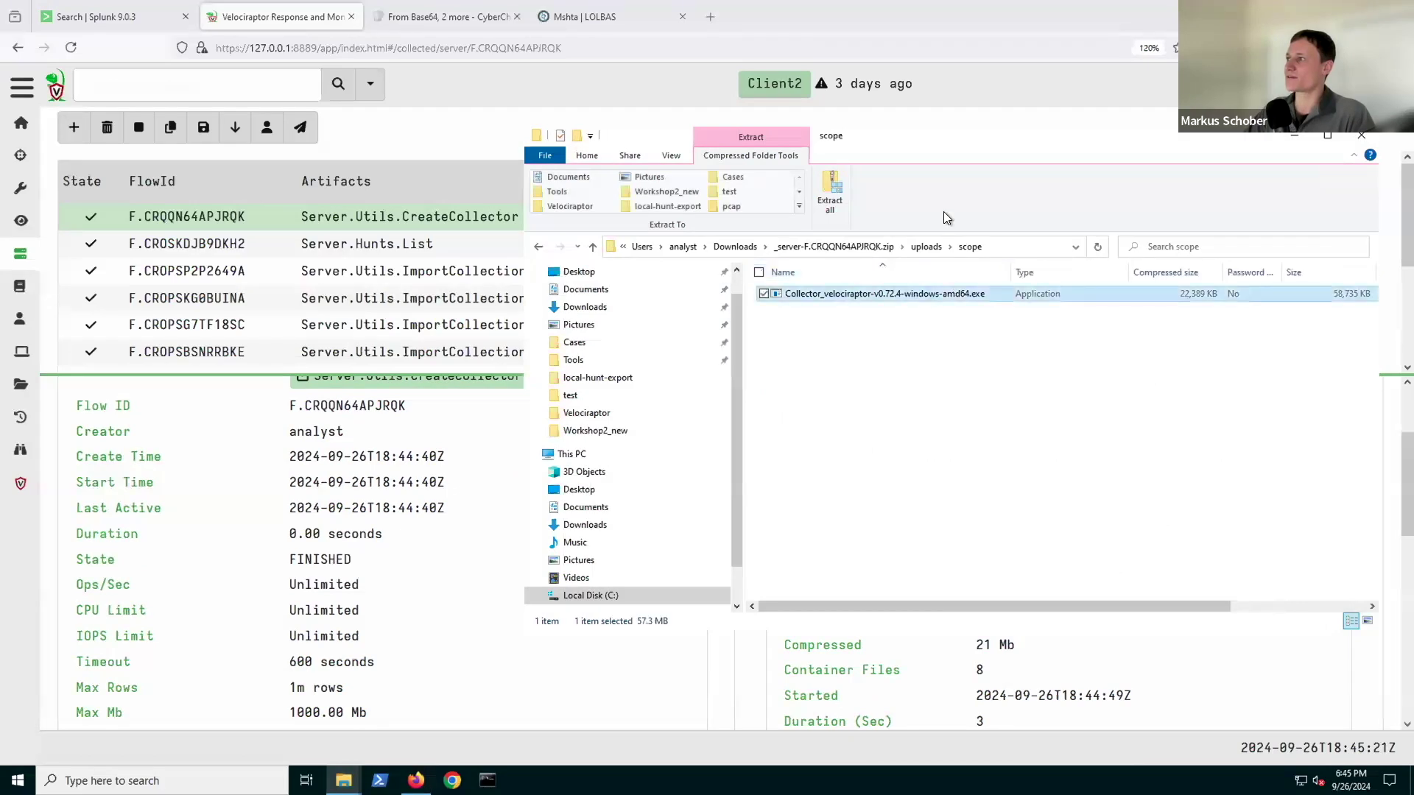
left_click_drag(801, 149, 400, 190)
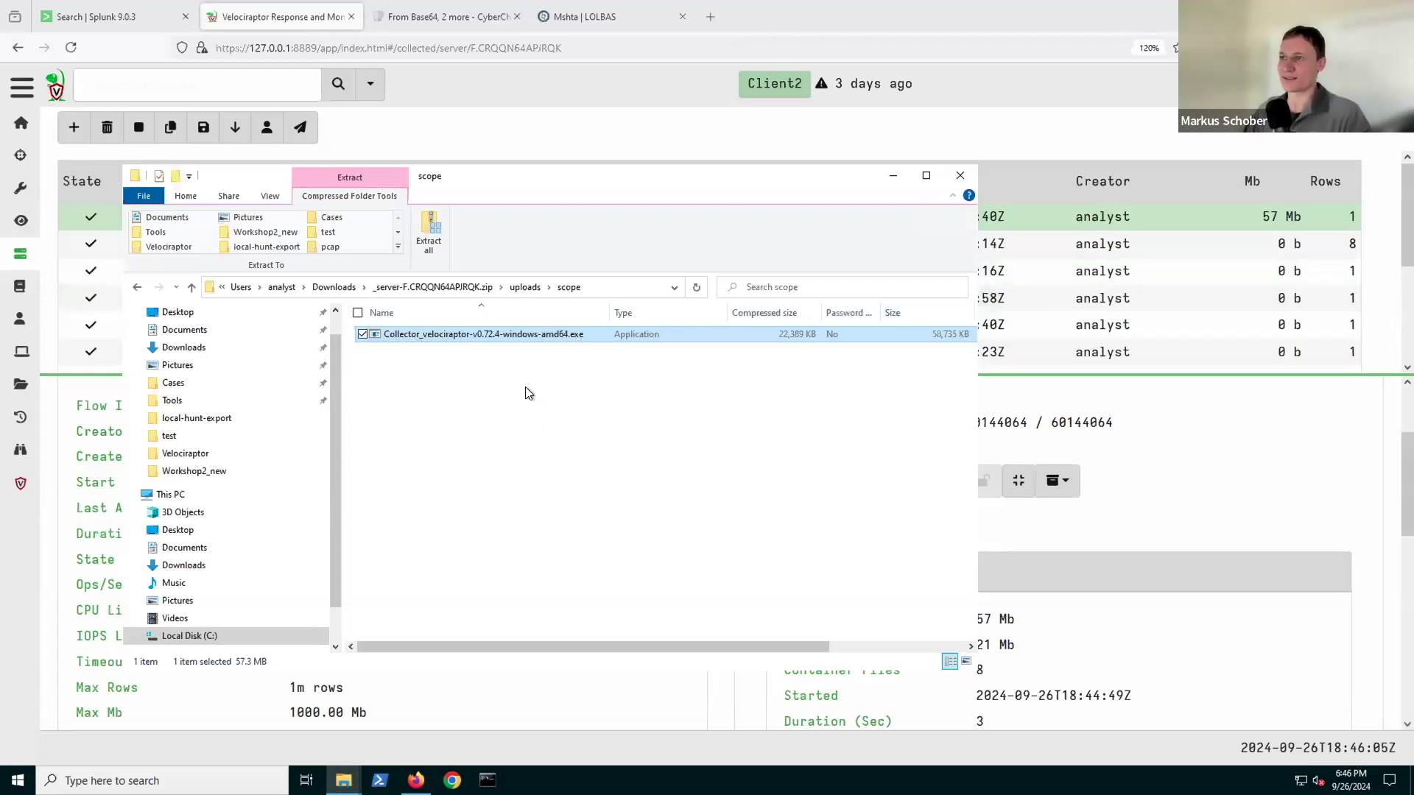
left_click_drag(546, 182, 568, 197)
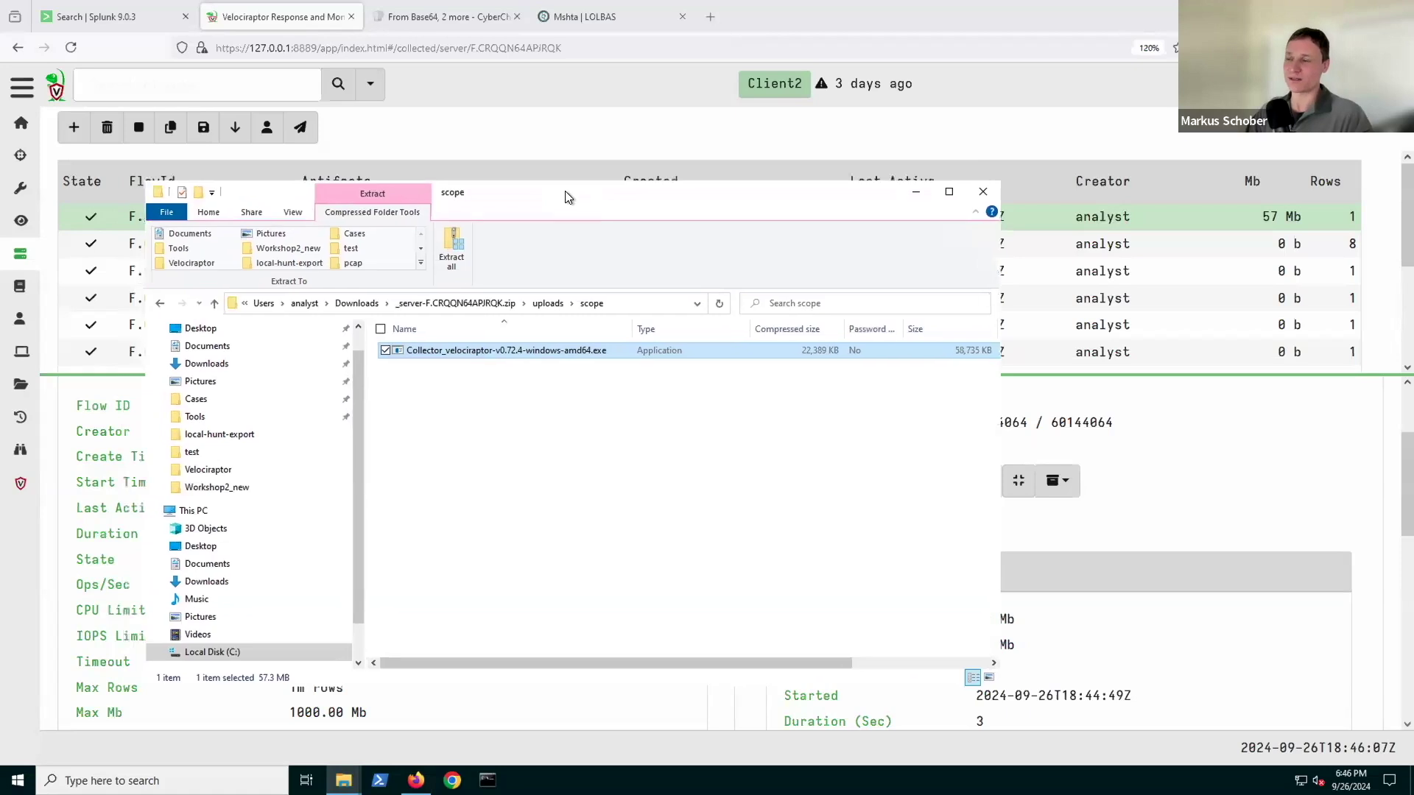